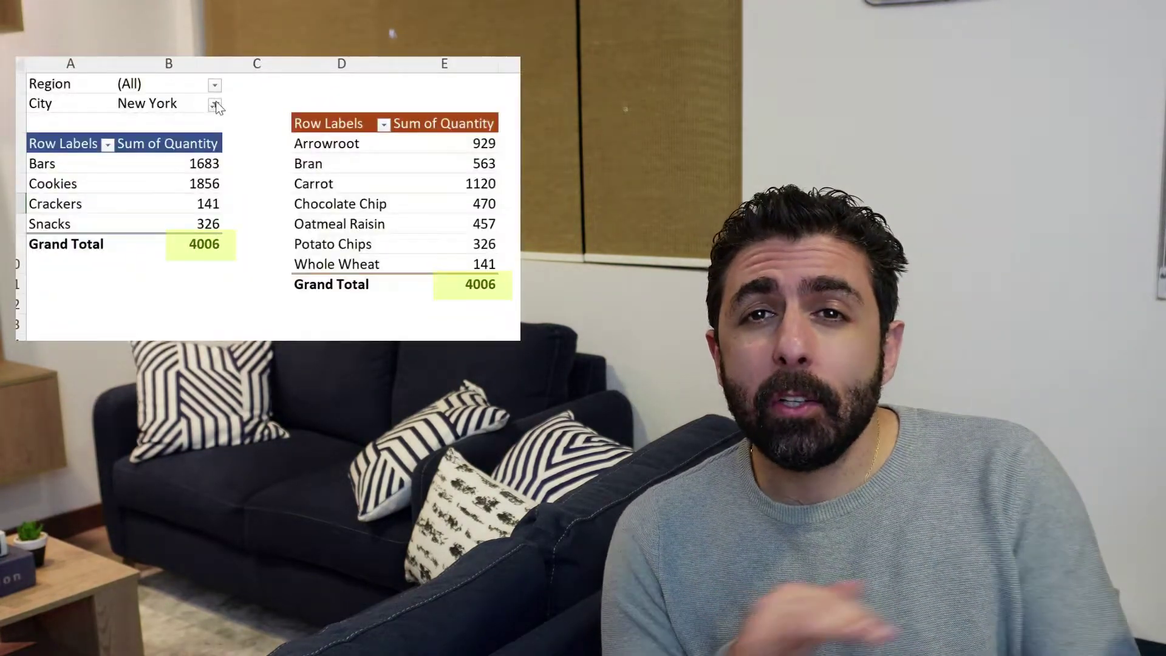
# - On Sheet10, filter the category pivot's City filter to Los Angeles (3695) and check the product pivot stays 15368
pyautogui.click(214, 104)
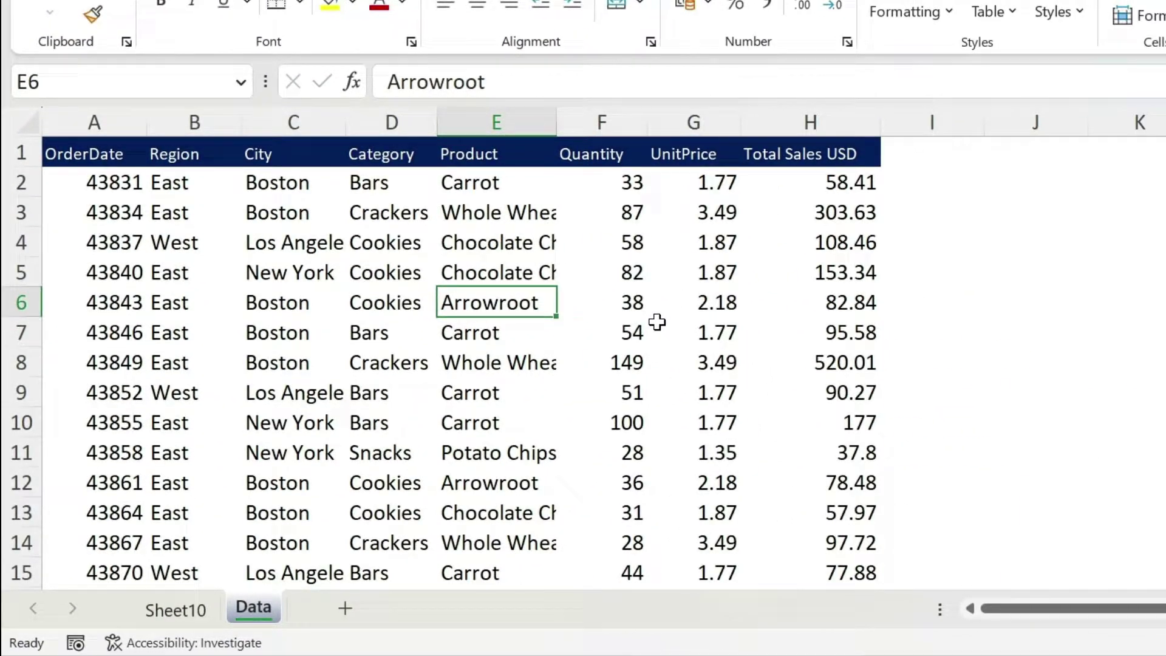
pyautogui.click(156, 621)
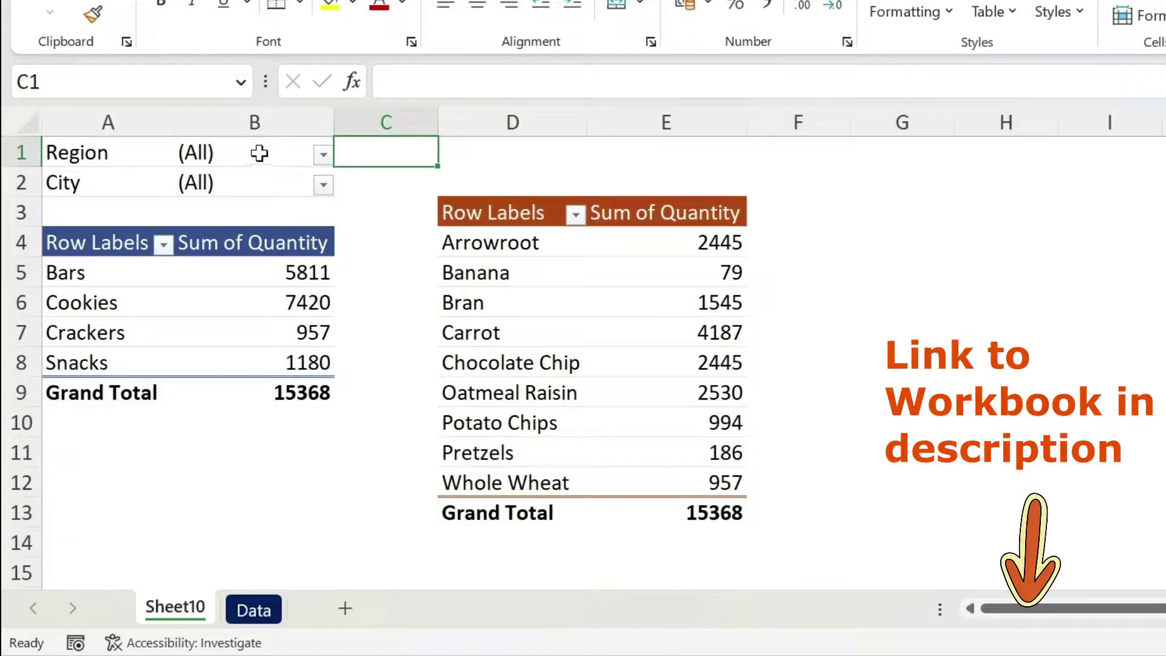
pyautogui.click(219, 268)
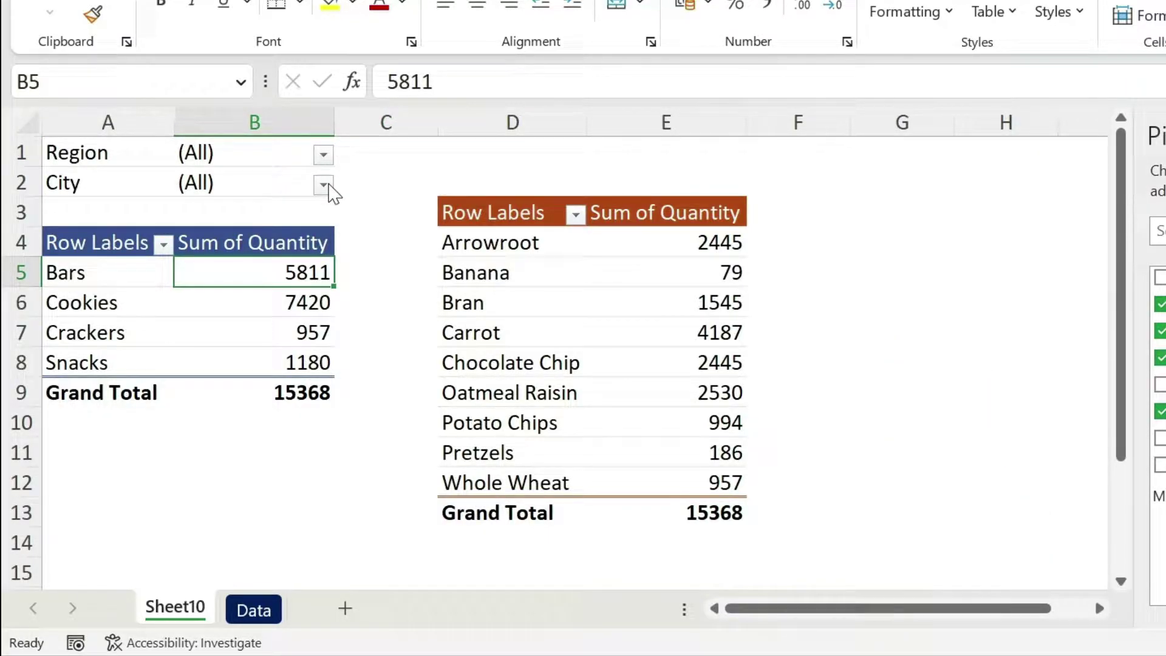
pyautogui.click(325, 187)
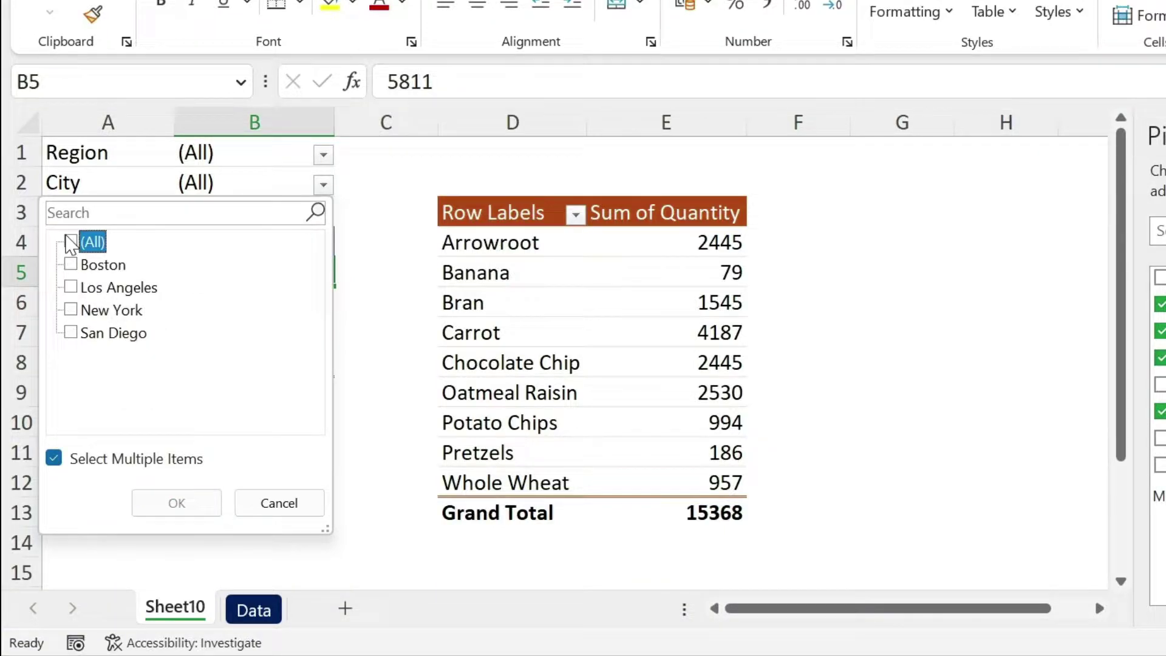
pyautogui.click(71, 288)
pyautogui.click(206, 503)
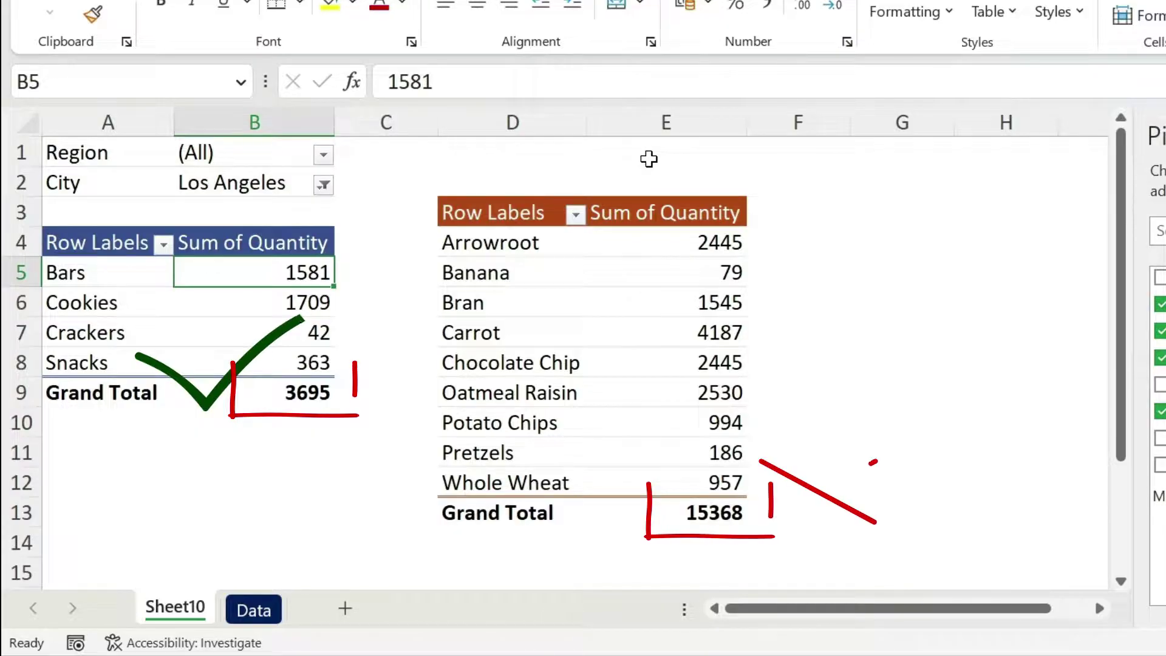
pyautogui.moveTo(653, 233)
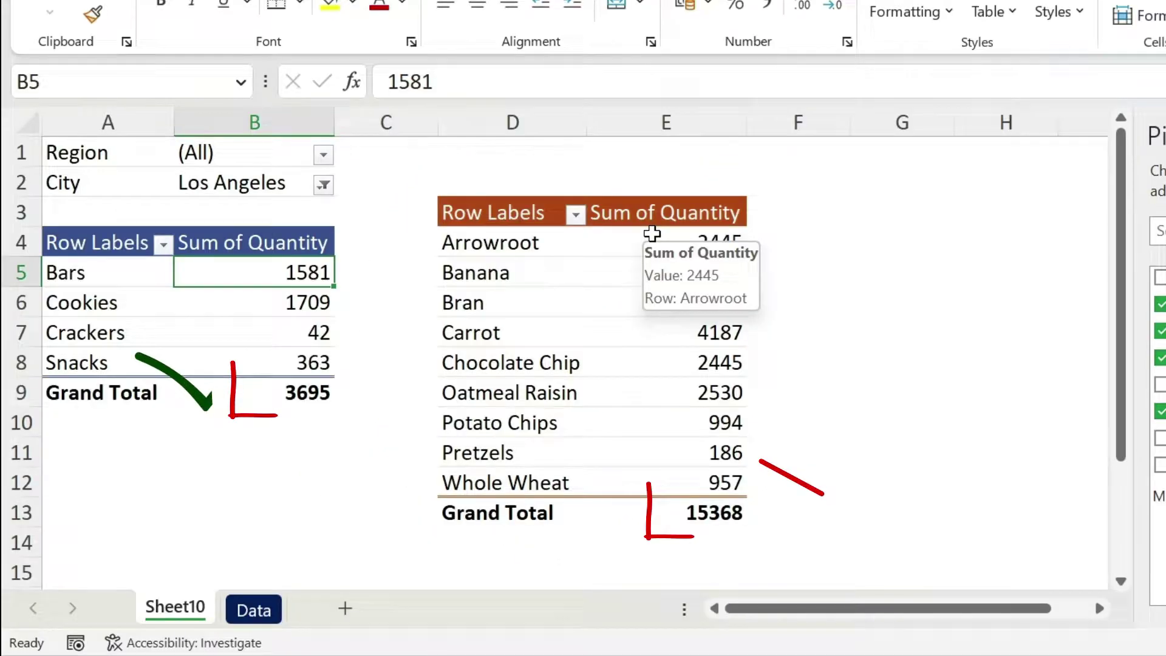
pyautogui.click(652, 237)
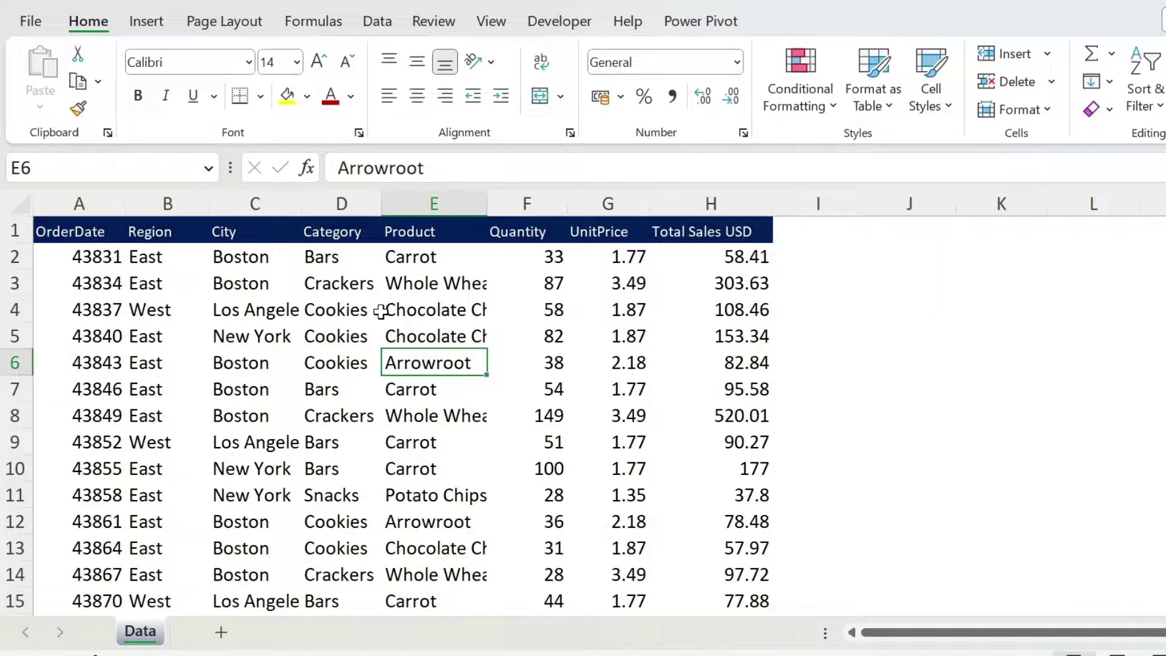
# - Insert a new-sheet pivot with Category rows and summed Quantity (total 15368), then select A3:B8
pyautogui.click(312, 311)
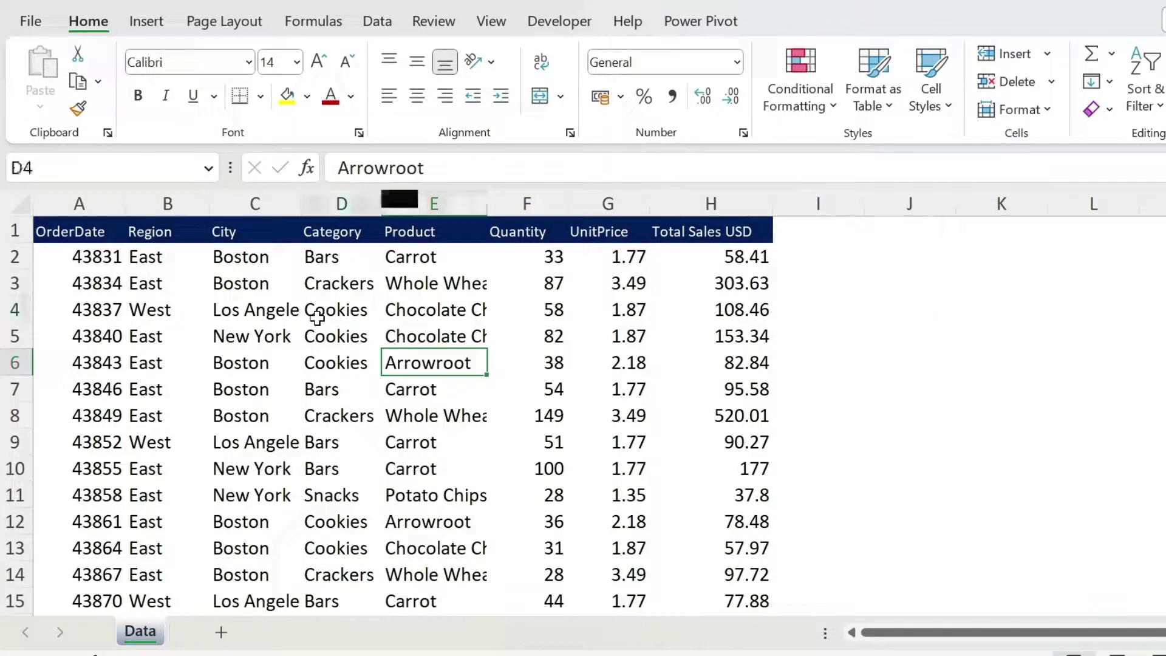
pyautogui.click(147, 21)
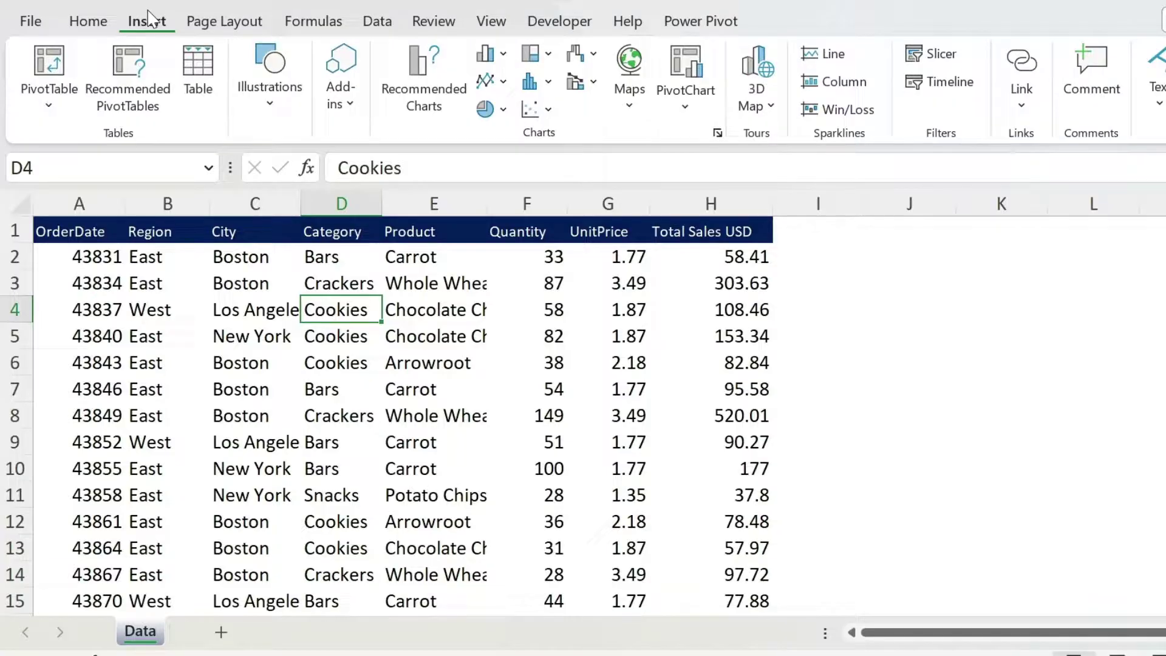
pyautogui.click(52, 70)
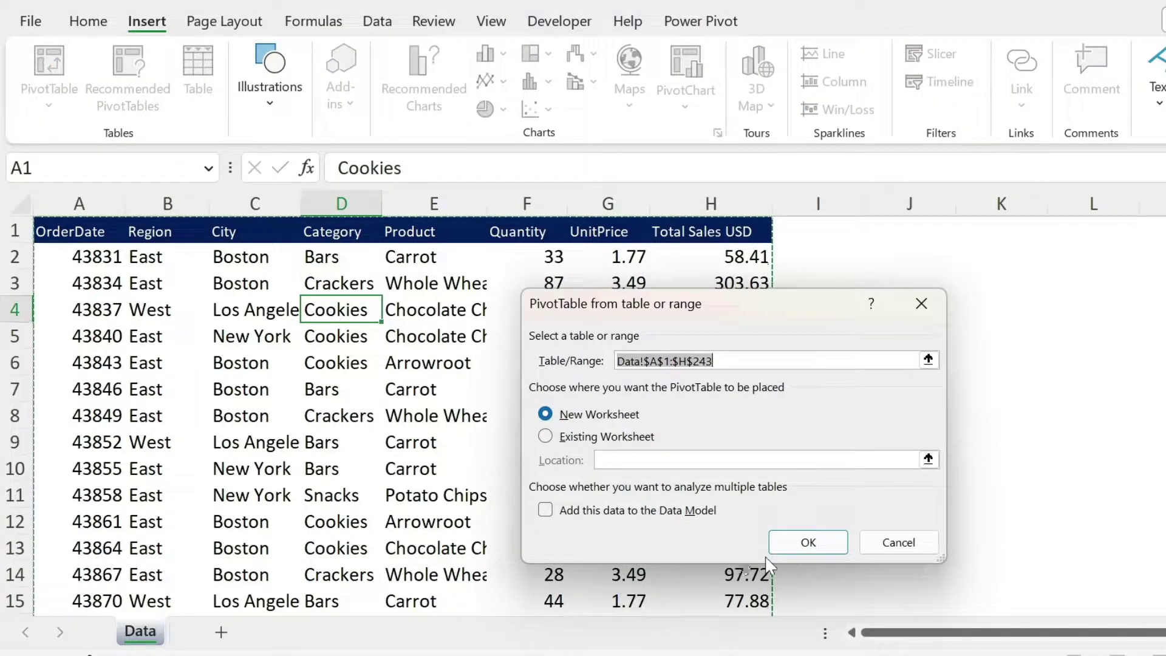
pyautogui.click(796, 545)
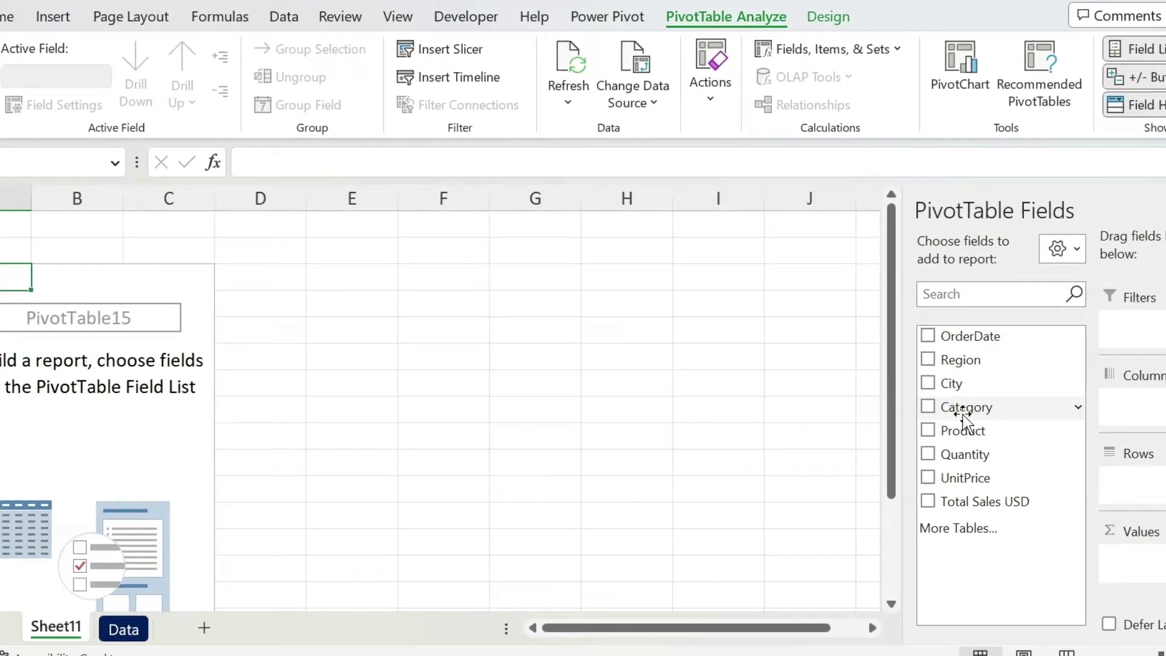
pyautogui.moveTo(964, 418); pyautogui.dragTo(1148, 482)
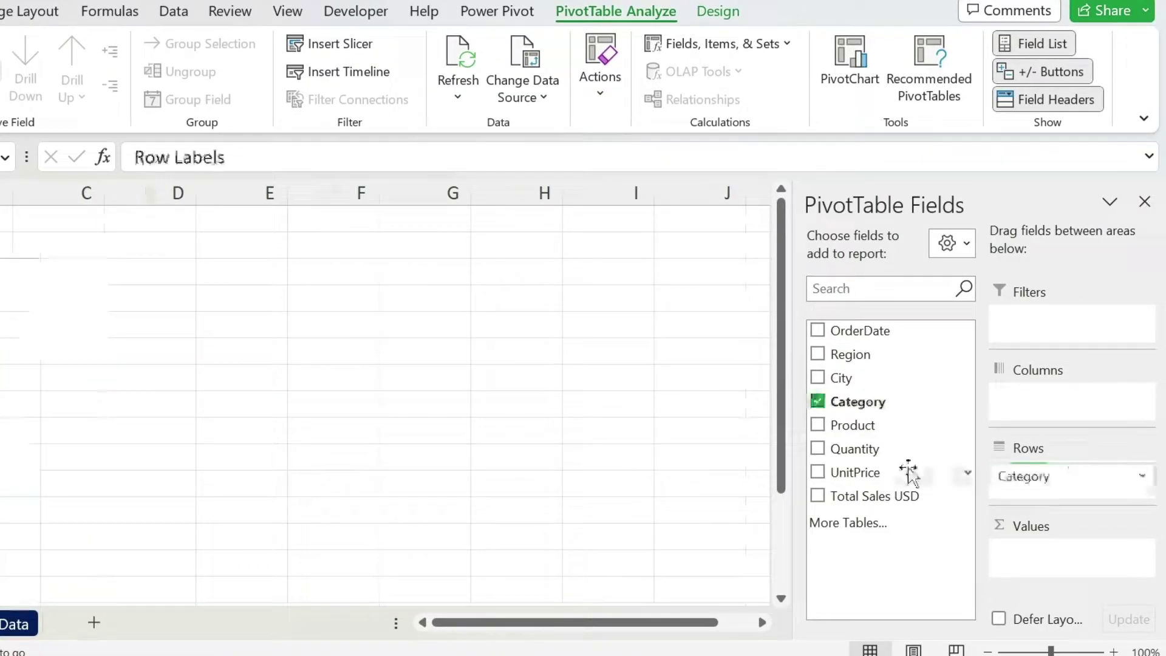
pyautogui.moveTo(876, 447); pyautogui.dragTo(1069, 565)
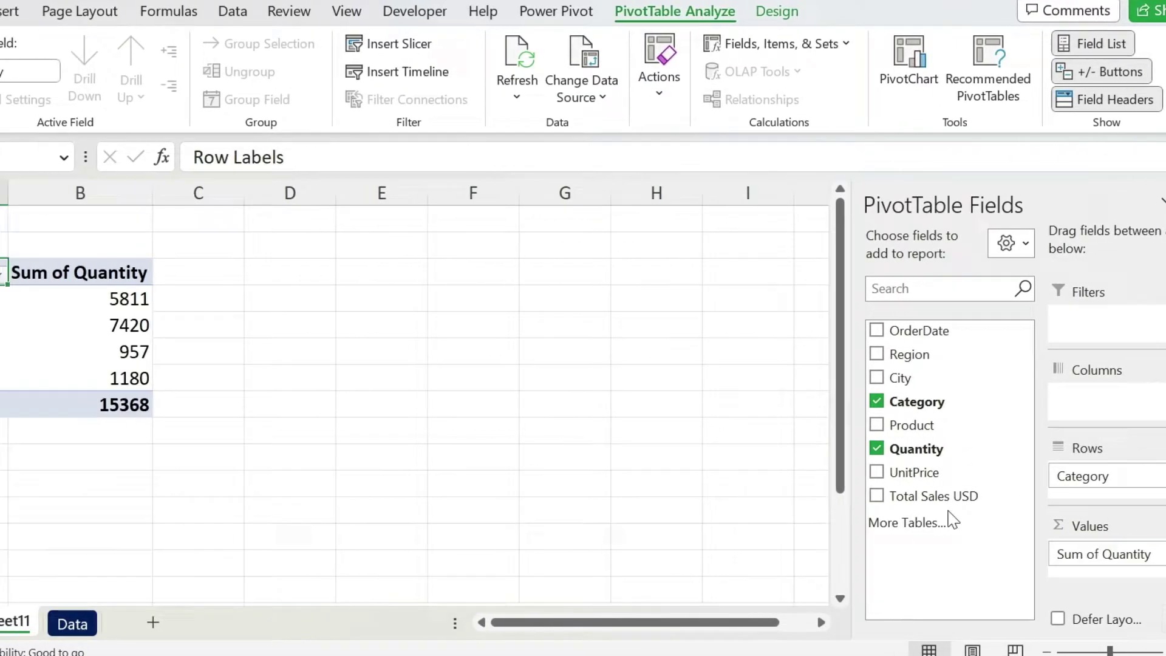
pyautogui.moveTo(0, 272); pyautogui.dragTo(107, 404)
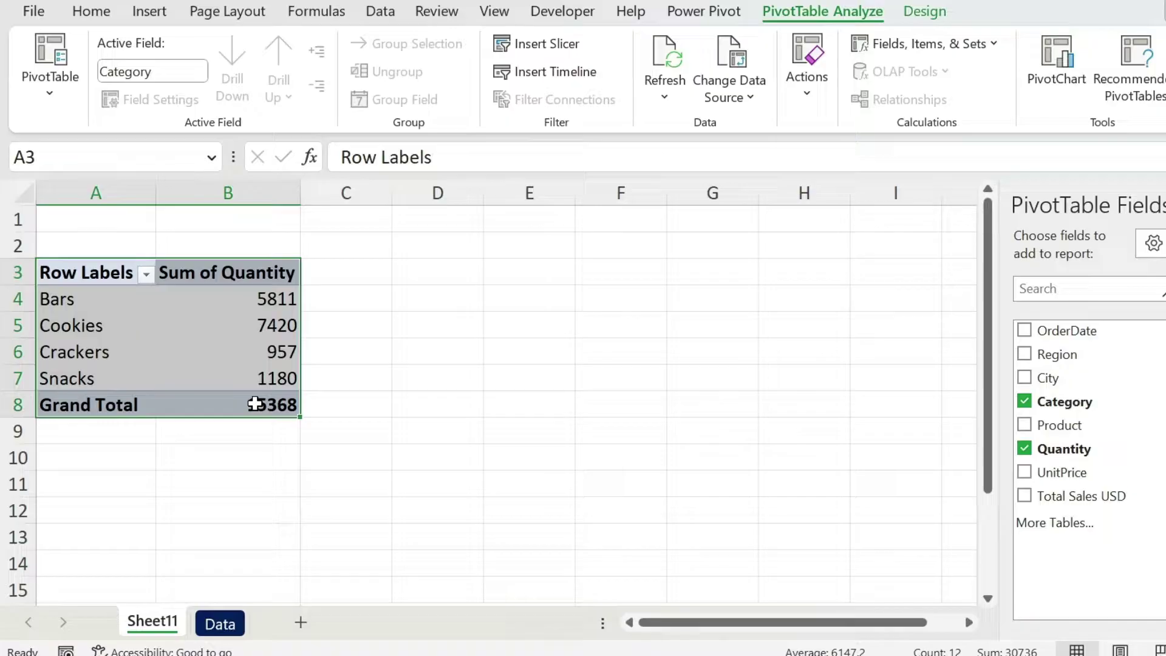
# - Copy the Category pivot to D3 and switch the copy from Category to Product rows
pyautogui.hotkey('ctrl', 'c')
pyautogui.click(432, 269)
pyautogui.hotkey('ctrl', 'v')
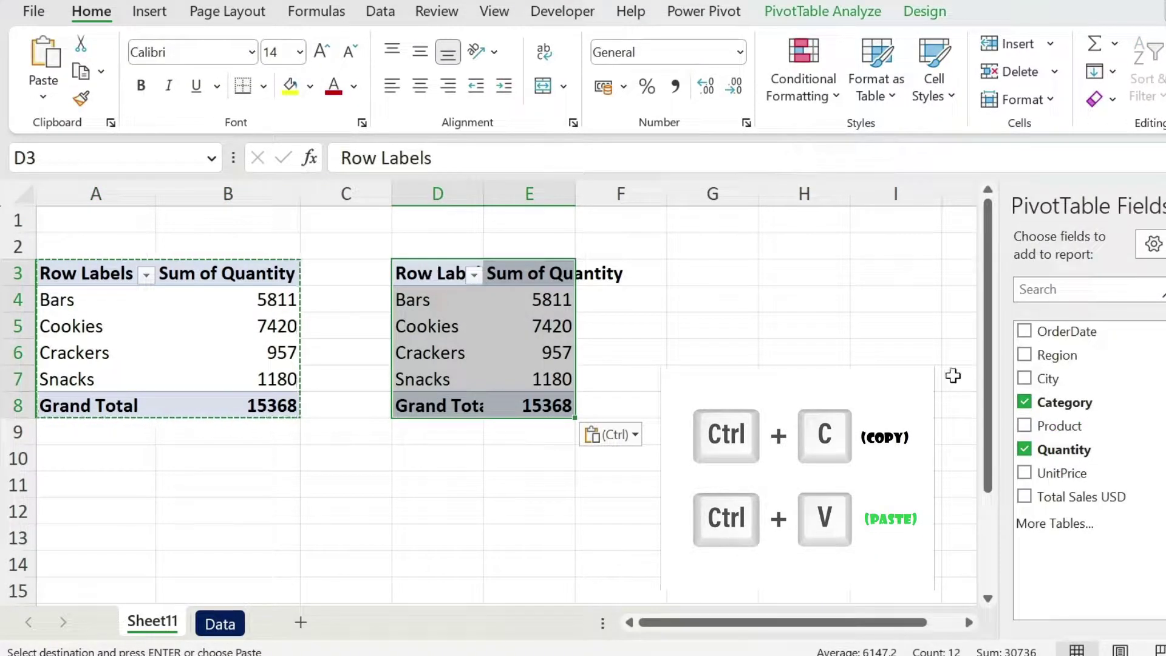
pyautogui.click(1025, 402)
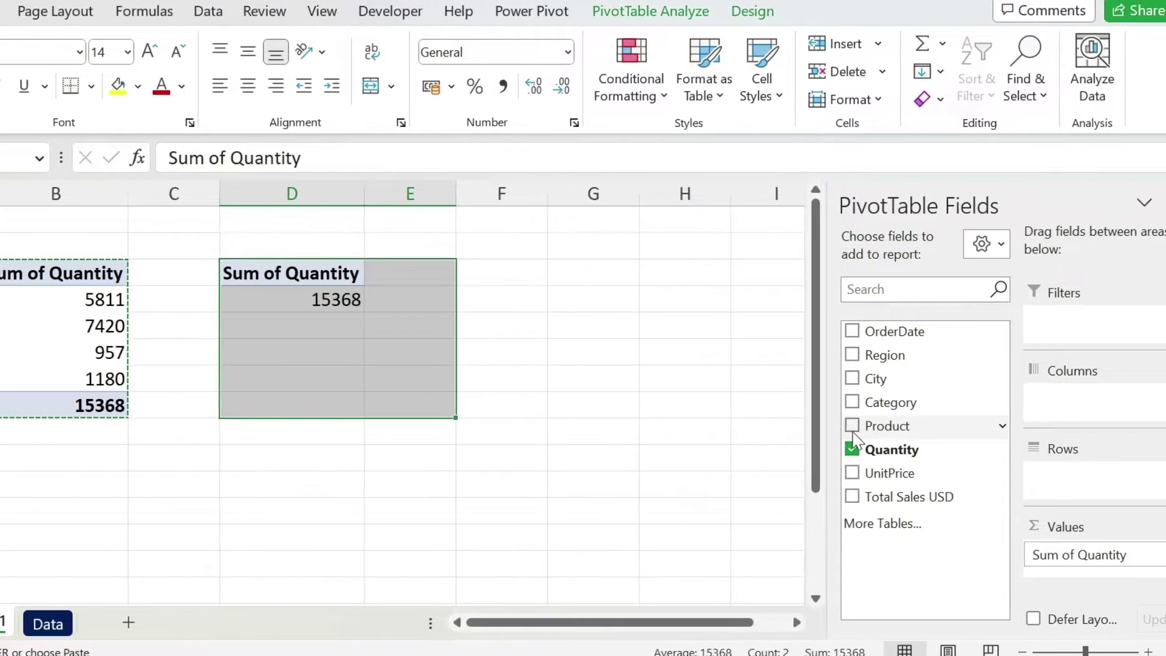
pyautogui.click(853, 427)
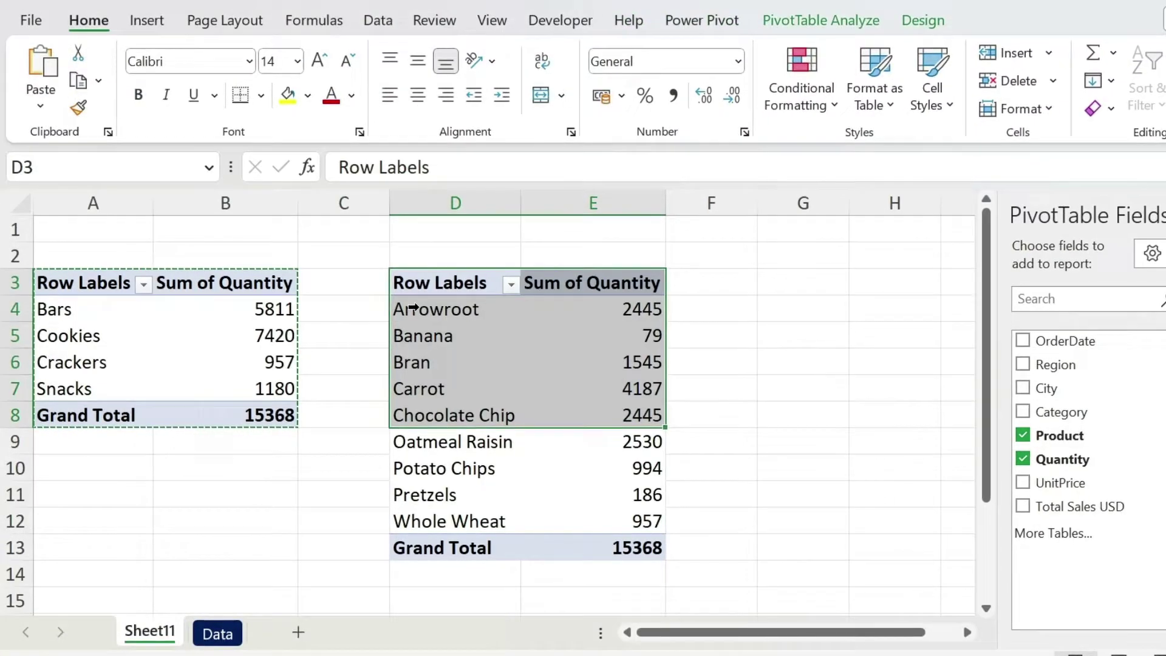
# - Hide the sheet gridlines and apply a medium blue pivot style to the Category pivot
pyautogui.click(499, 13)
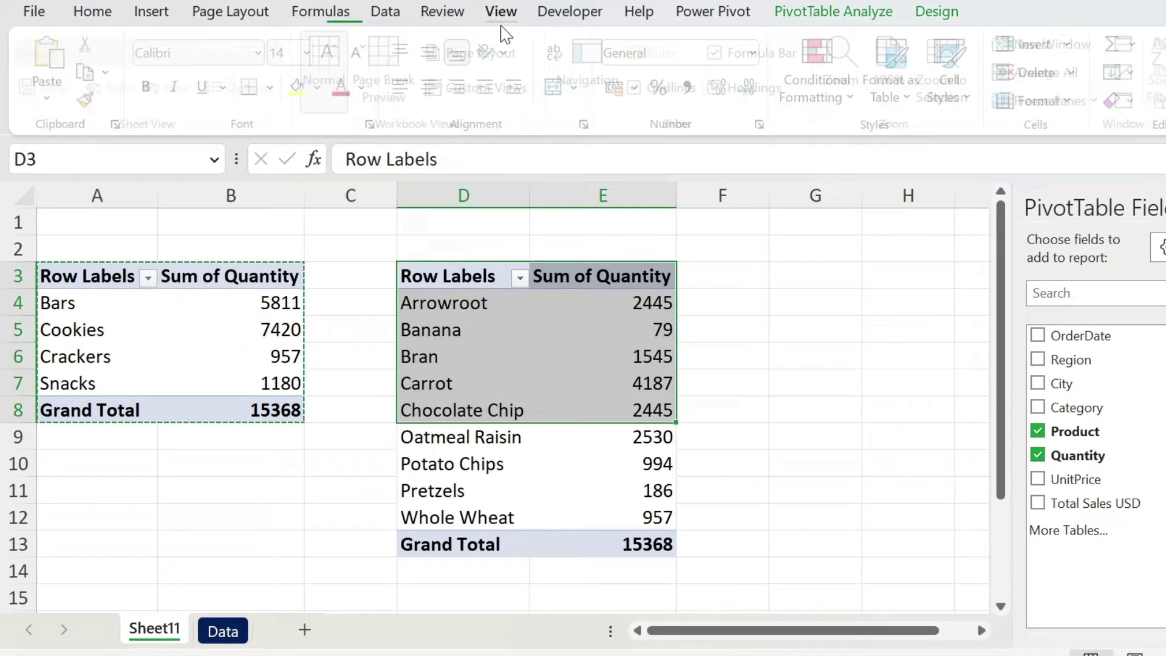
pyautogui.click(655, 91)
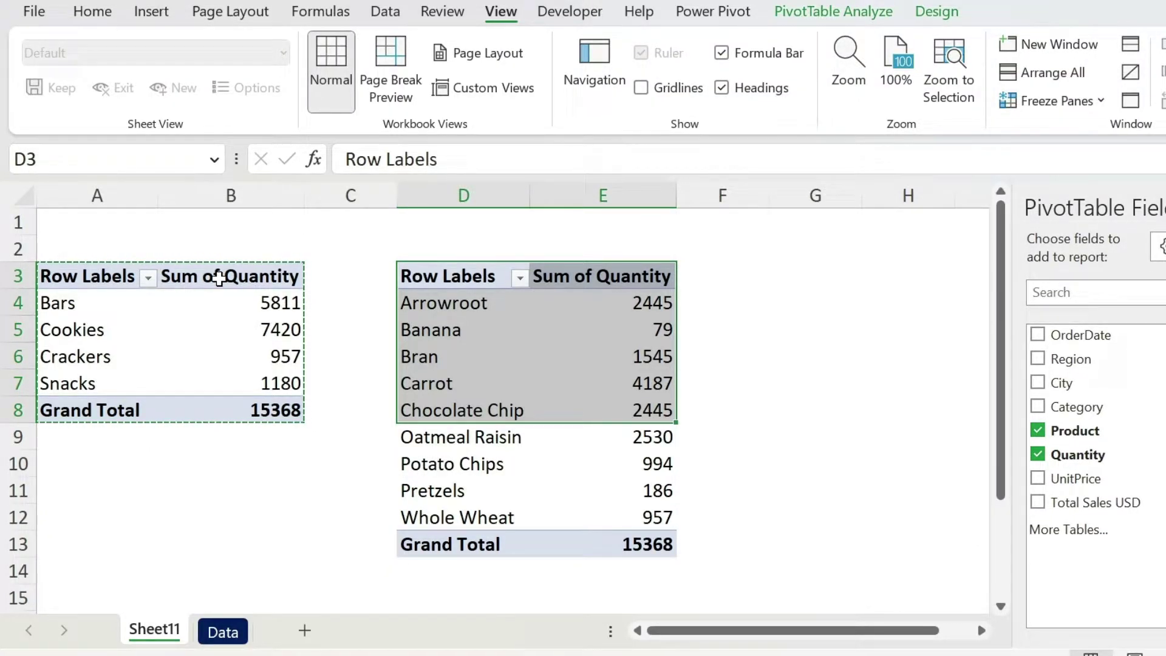
pyautogui.click(219, 277)
pyautogui.click(935, 11)
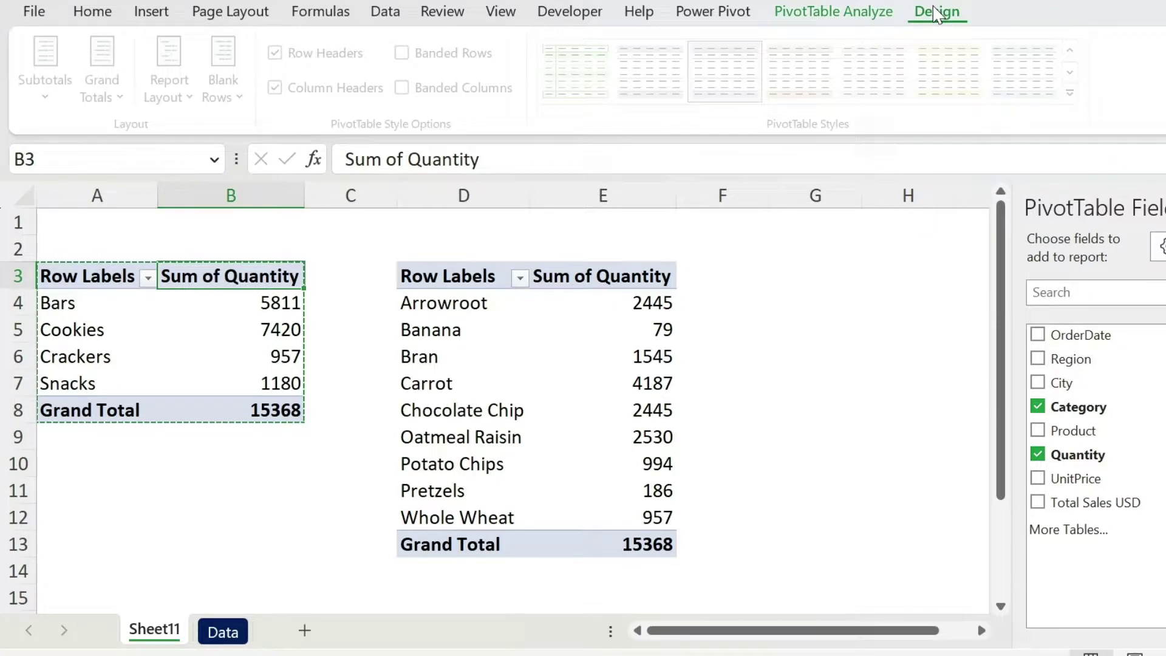
pyautogui.click(1075, 93)
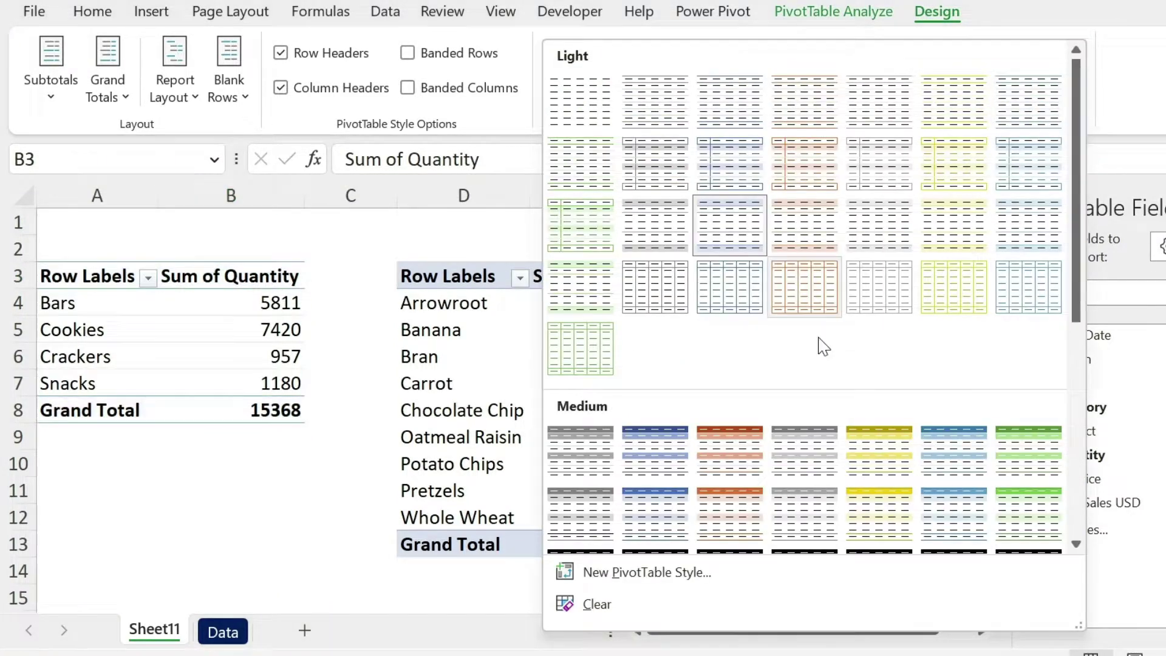
pyautogui.click(682, 436)
# - Apply a medium orange pivot style to the Product pivot
pyautogui.click(539, 323)
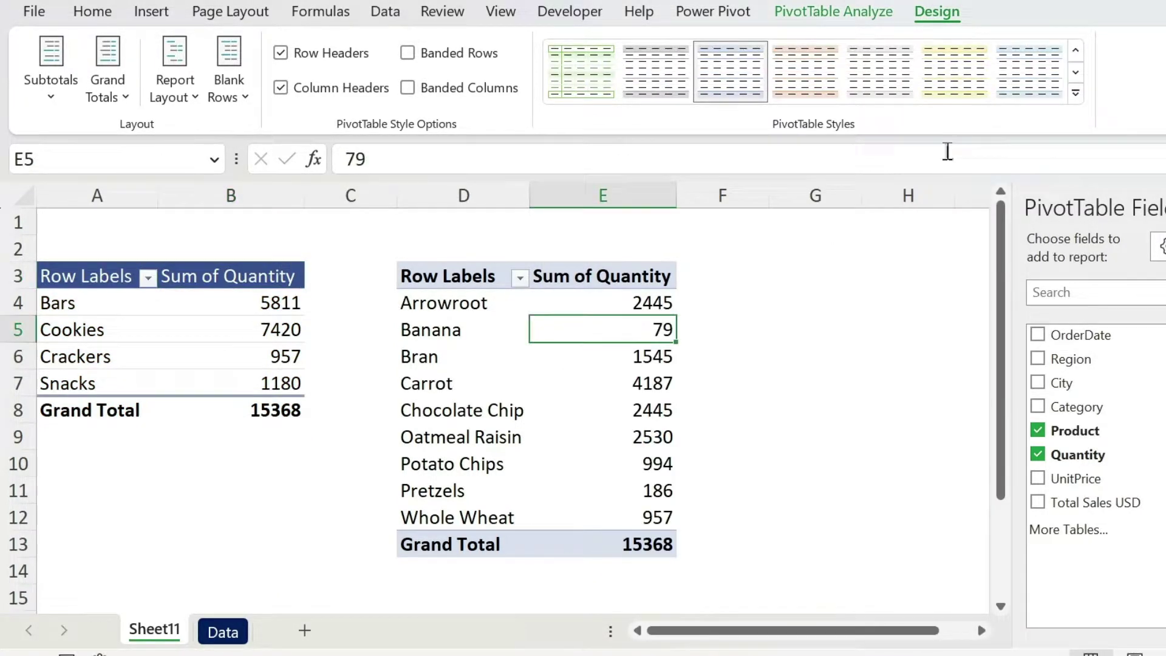
pyautogui.click(1076, 93)
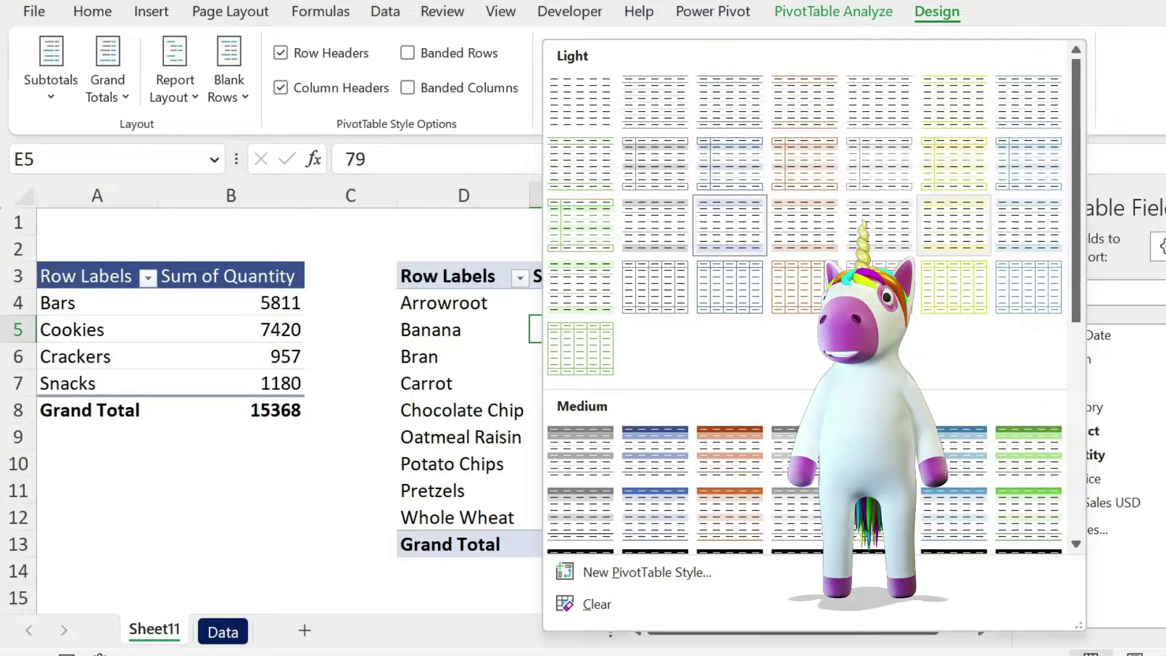
pyautogui.click(752, 435)
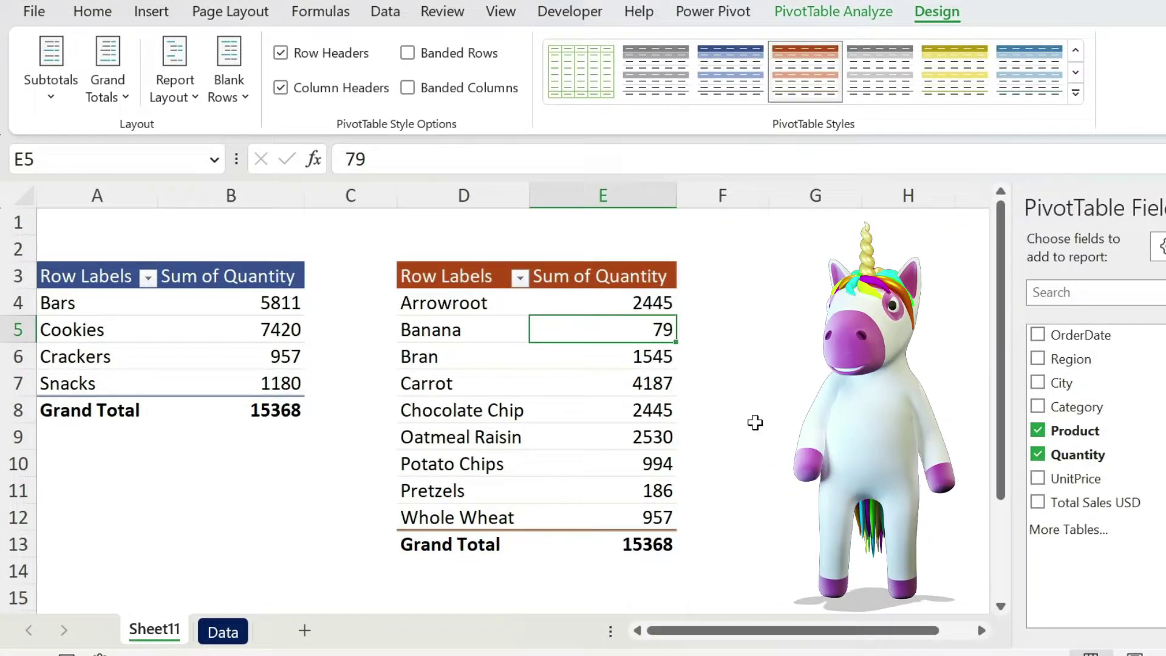
pyautogui.click(145, 340)
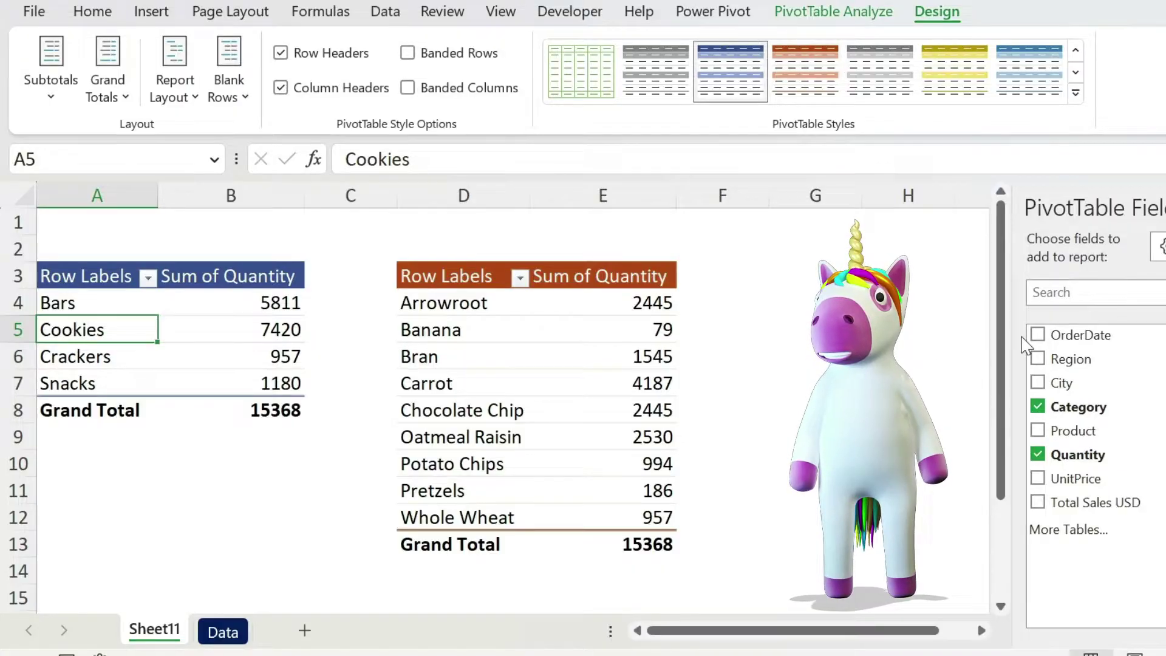
# - Place Region and then City in the Category pivot's Filters area, both left at (All)
pyautogui.moveTo(1071, 359); pyautogui.dragTo(1118, 313)
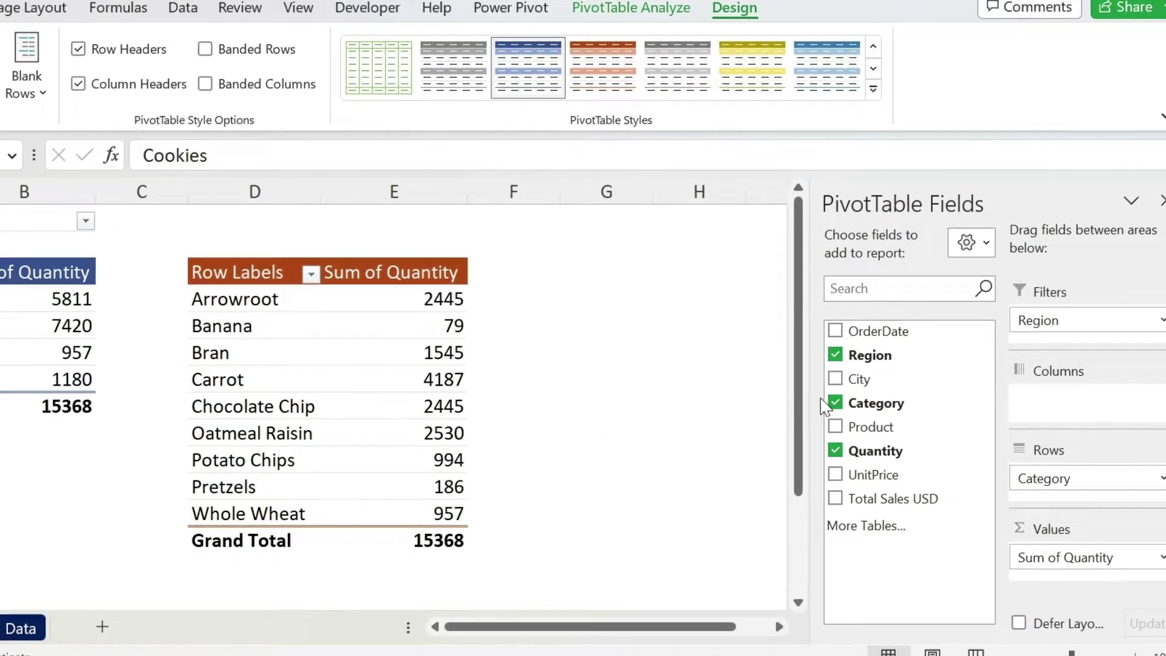
pyautogui.moveTo(916, 380); pyautogui.dragTo(1072, 343)
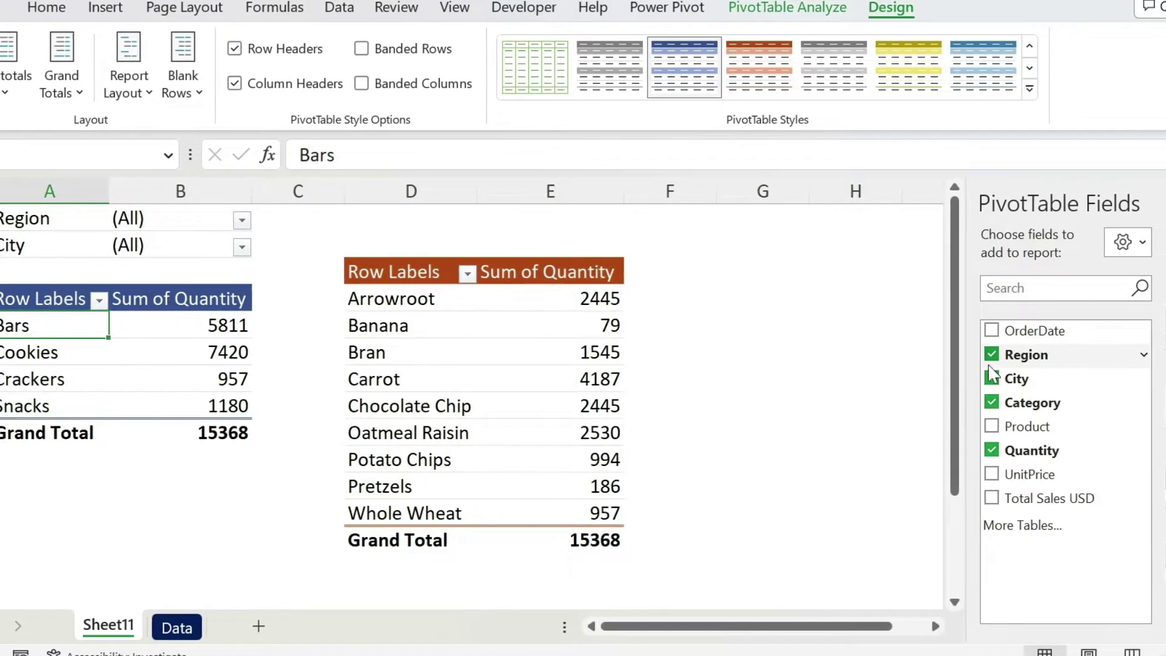
# - Add Region and City slicers from the field list and position them side by side right of the pivots
pyautogui.rightClick(1034, 357)
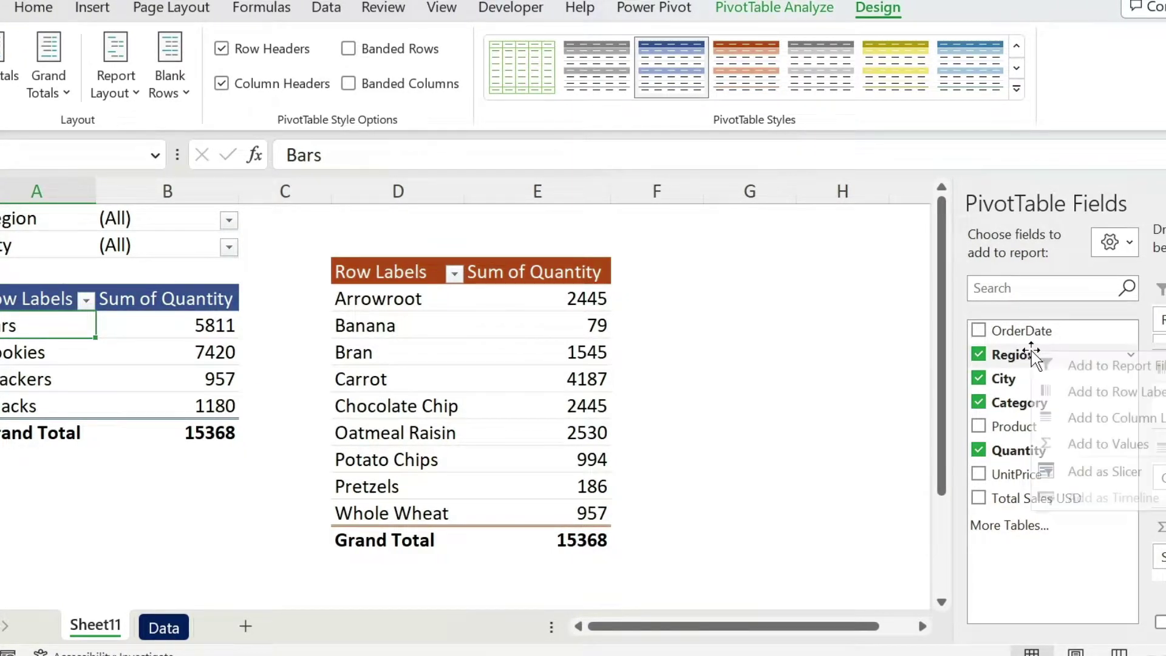
pyautogui.click(1109, 477)
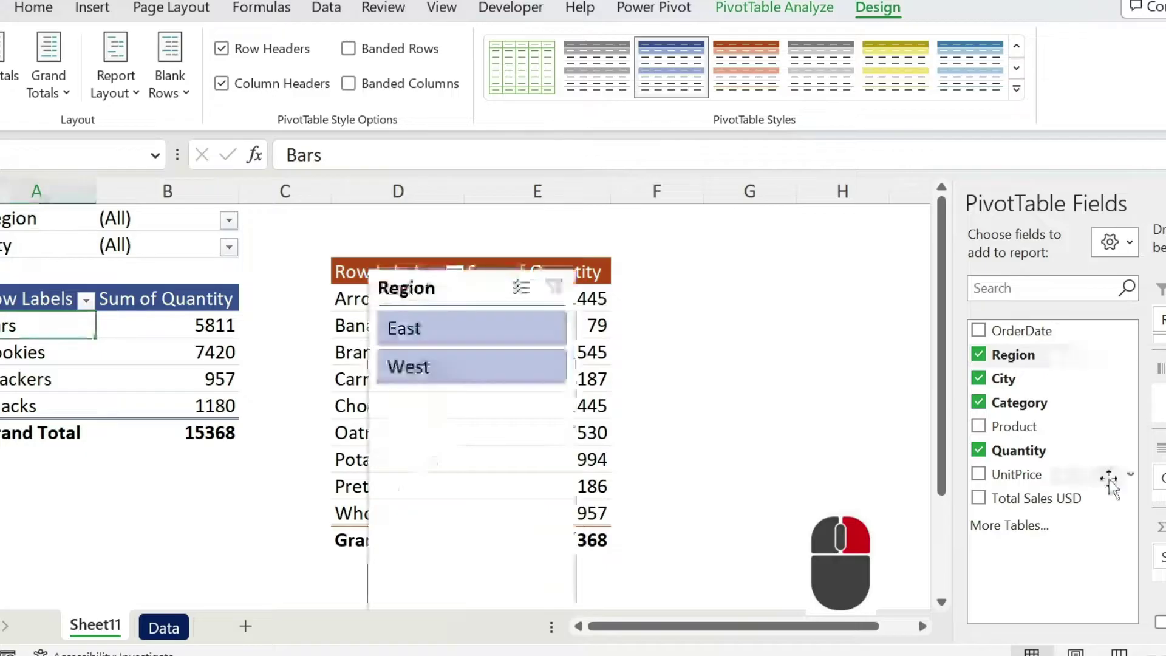
pyautogui.rightClick(1034, 382)
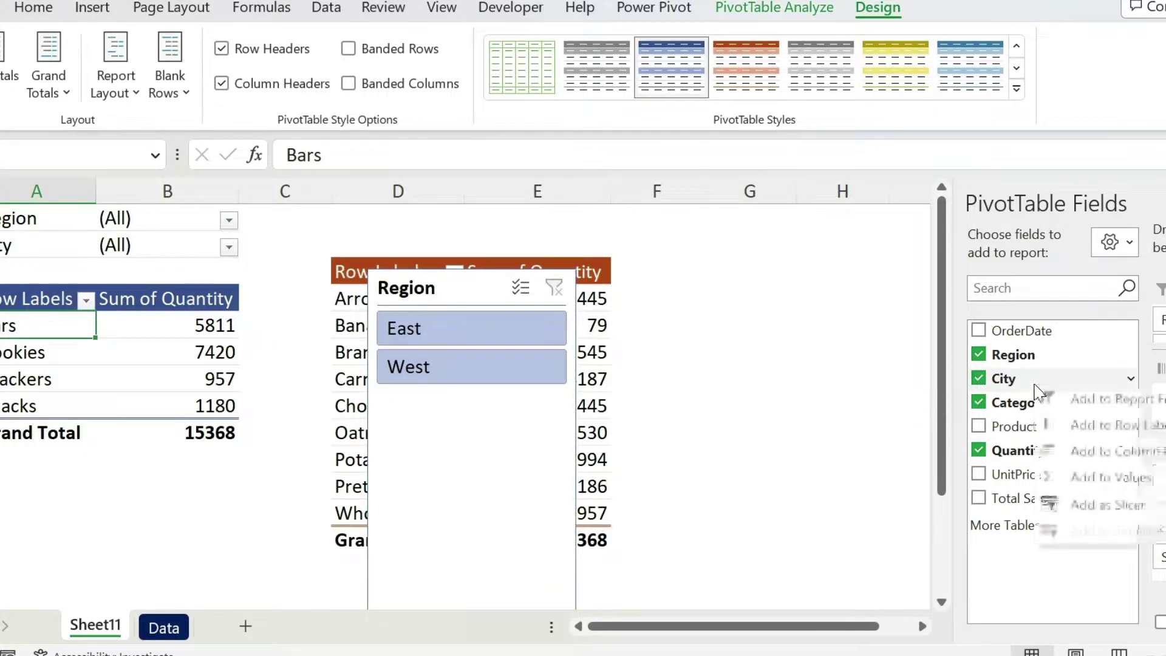
pyautogui.click(1108, 512)
pyautogui.moveTo(442, 292); pyautogui.dragTo(770, 299)
pyautogui.moveTo(445, 289); pyautogui.dragTo(1045, 277)
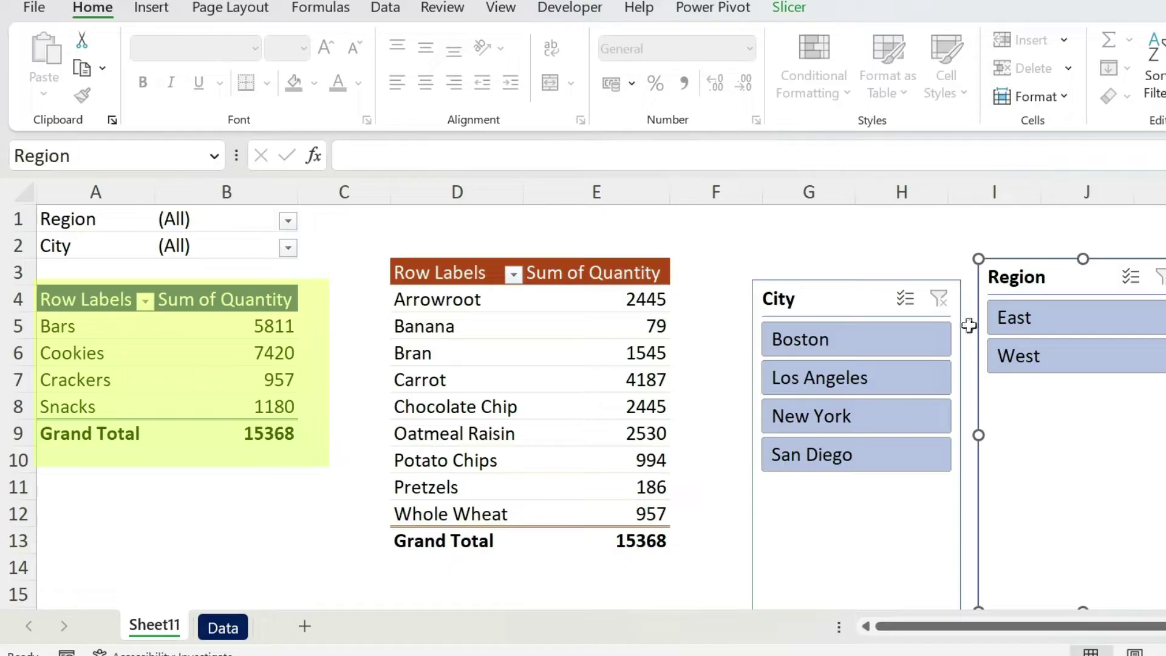
# - Pick Los Angeles in the City slicer so the Category pivot totals 3695
pyautogui.click(849, 377)
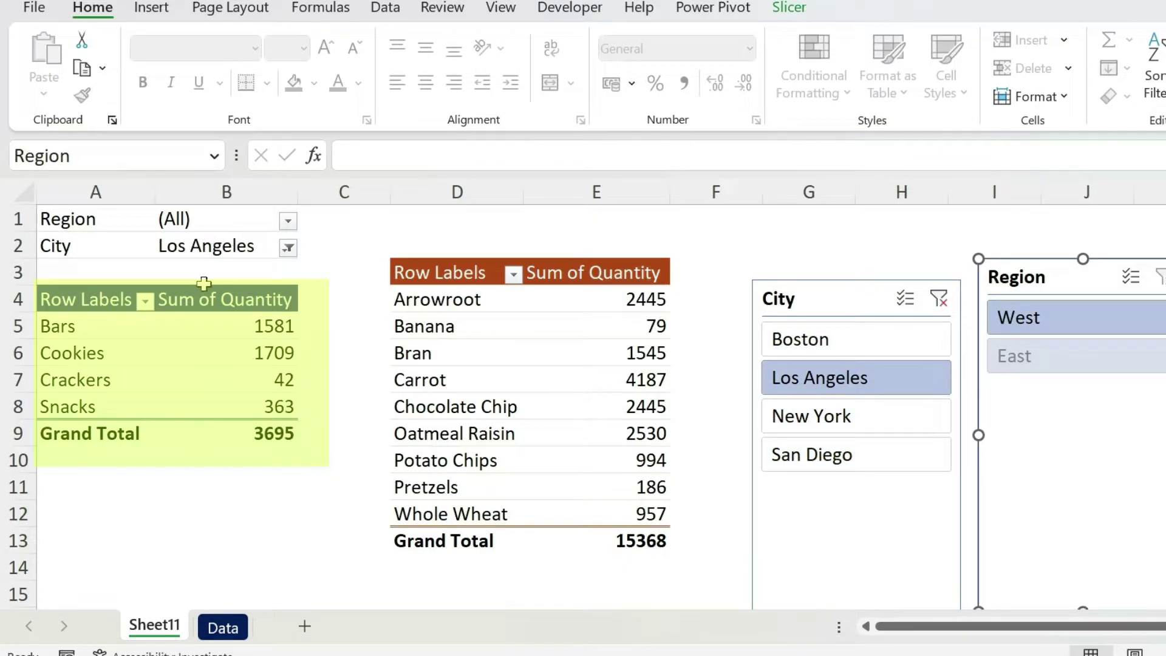
# - Connect the City slicer to PivotTable16 through its Report Connections
pyautogui.rightClick(788, 307)
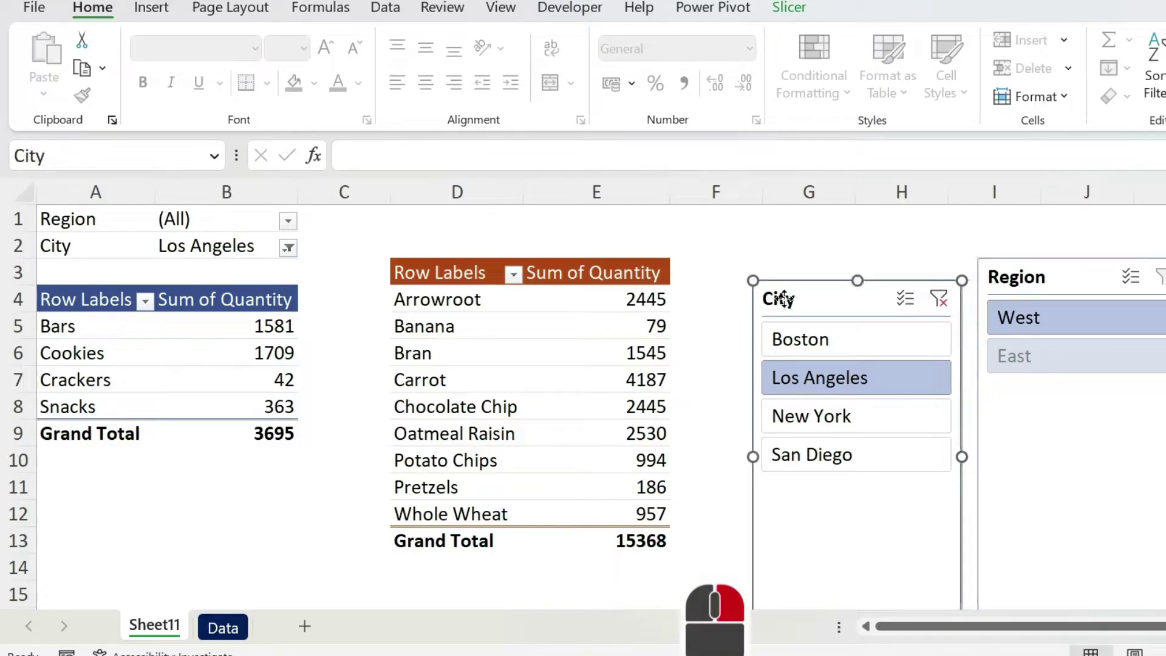
pyautogui.press('Escape')
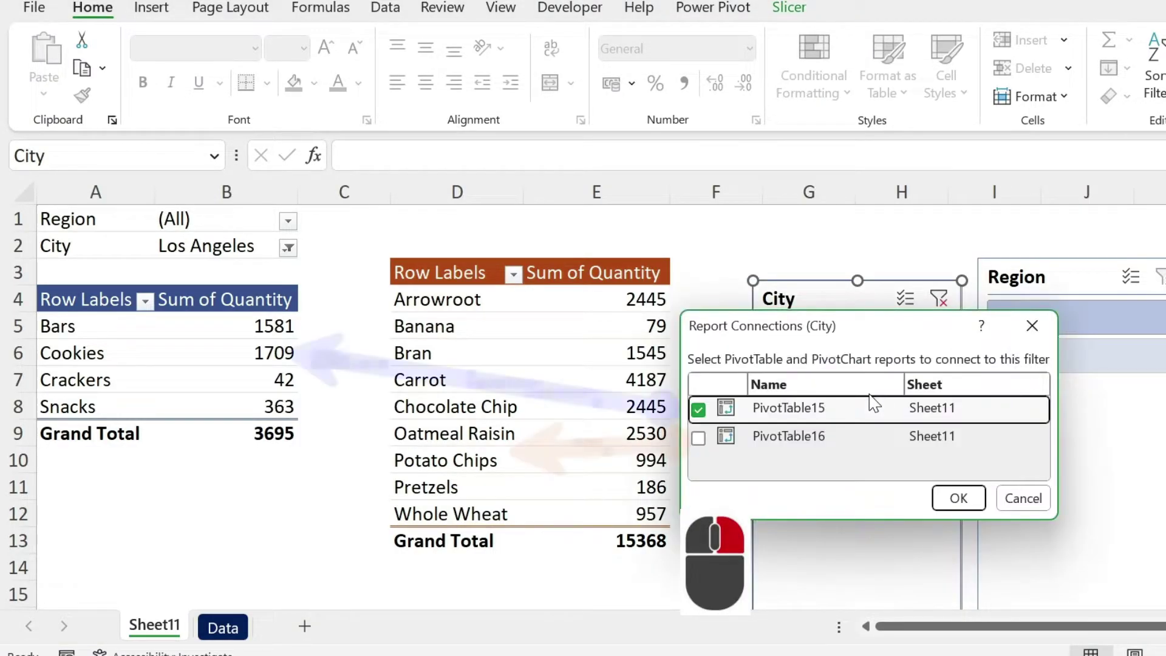
pyautogui.click(699, 438)
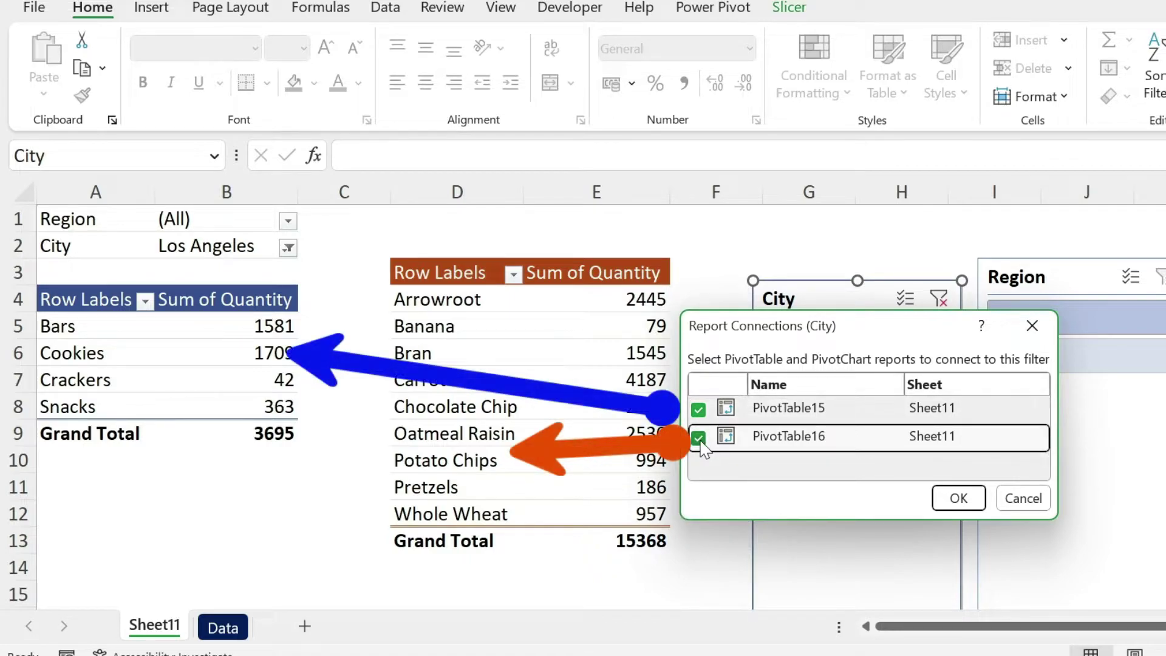
pyautogui.click(959, 496)
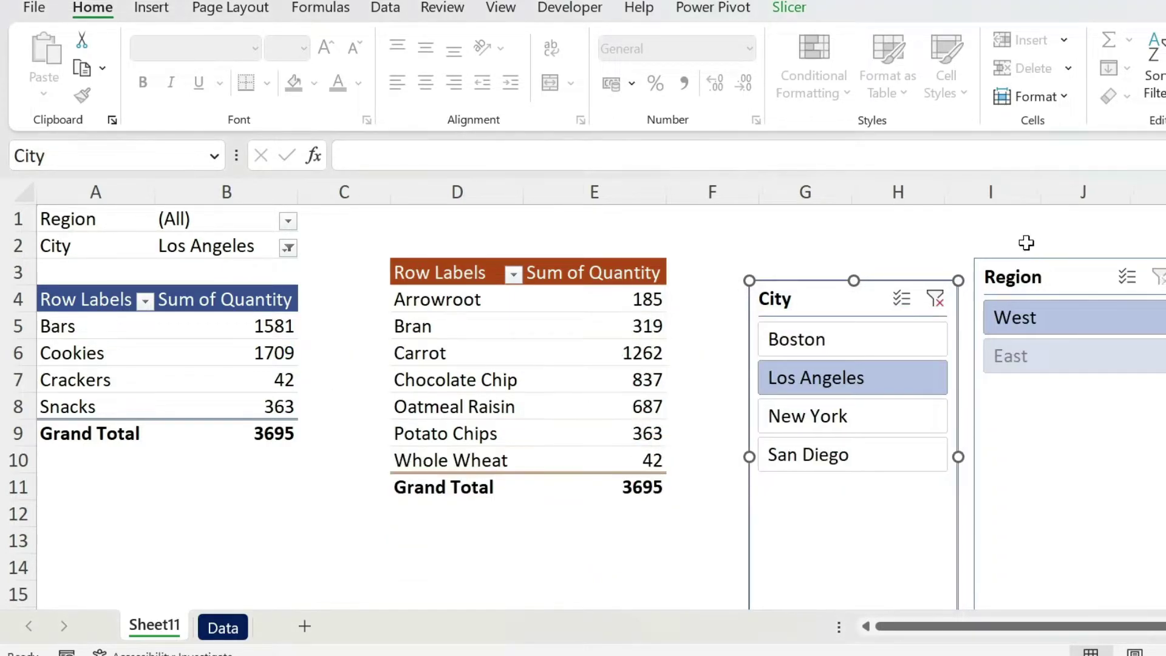
# - Connect the Region slicer to PivotTable16, then pick Boston so both pivots total 5650
pyautogui.click(1029, 256)
pyautogui.rightClick(1032, 276)
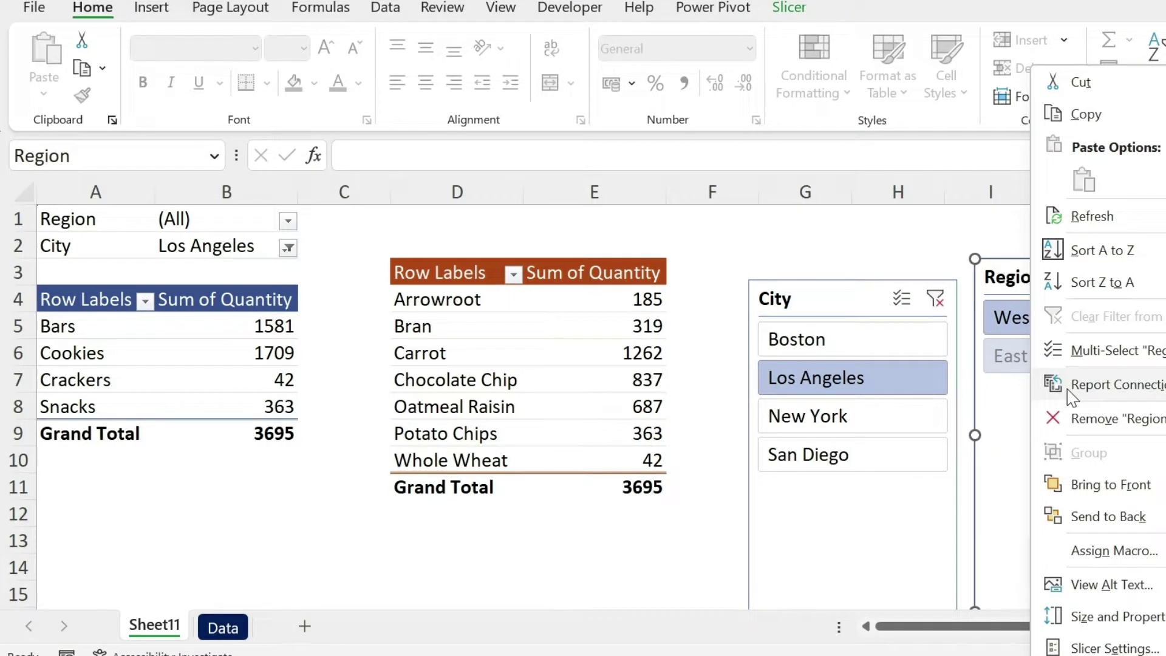
pyautogui.click(1087, 384)
pyautogui.click(896, 435)
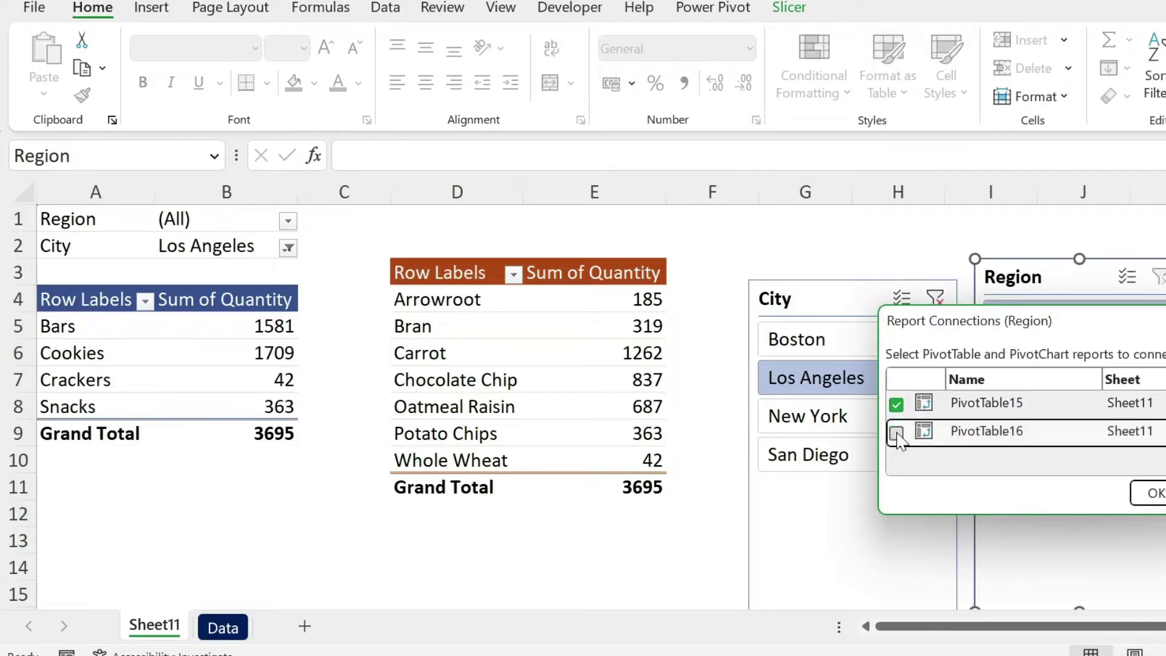
pyautogui.click(1143, 489)
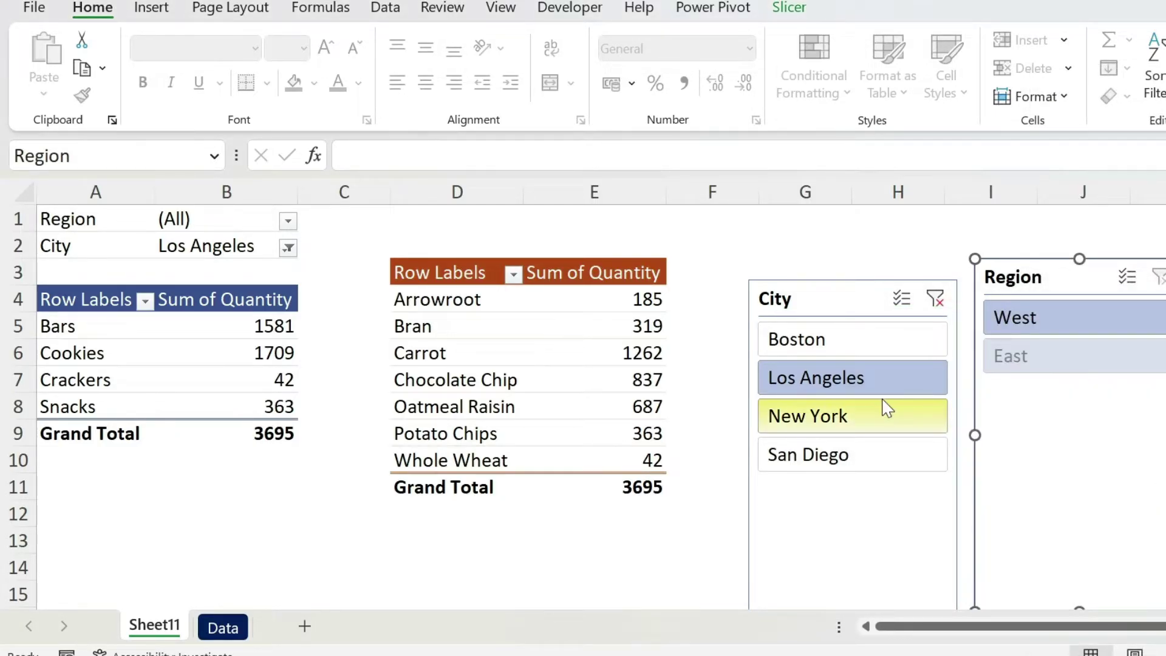
pyautogui.click(841, 352)
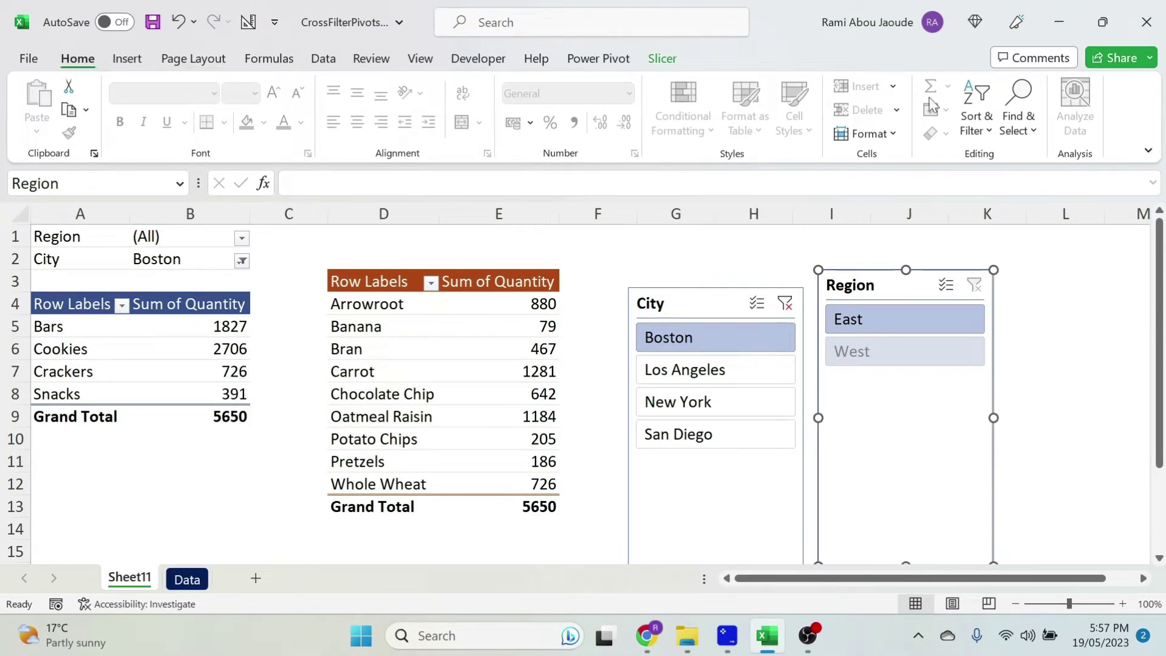
# - Use the Selection Pane to hide the Region and City slicers
pyautogui.click(1017, 106)
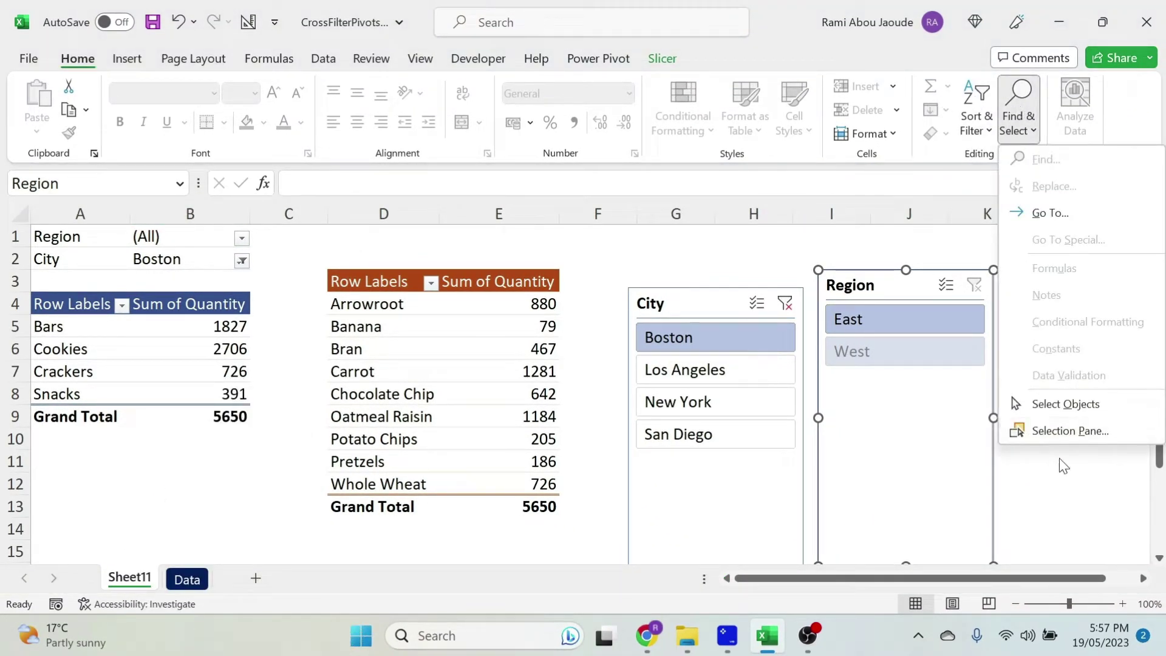
pyautogui.click(1069, 438)
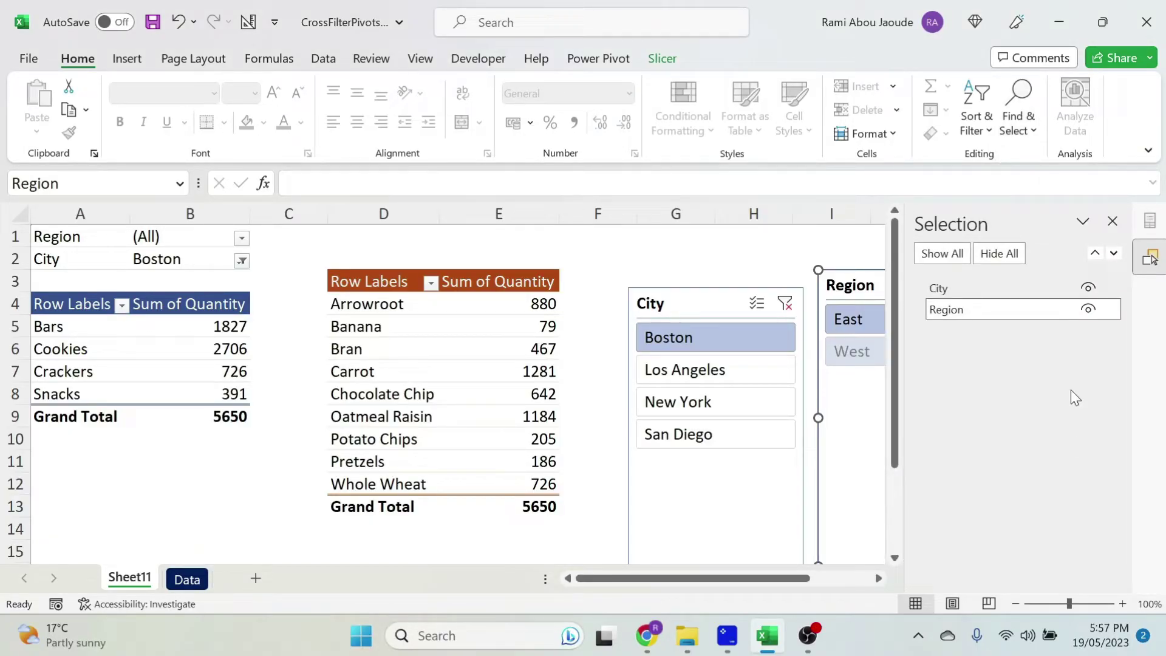
pyautogui.click(996, 289)
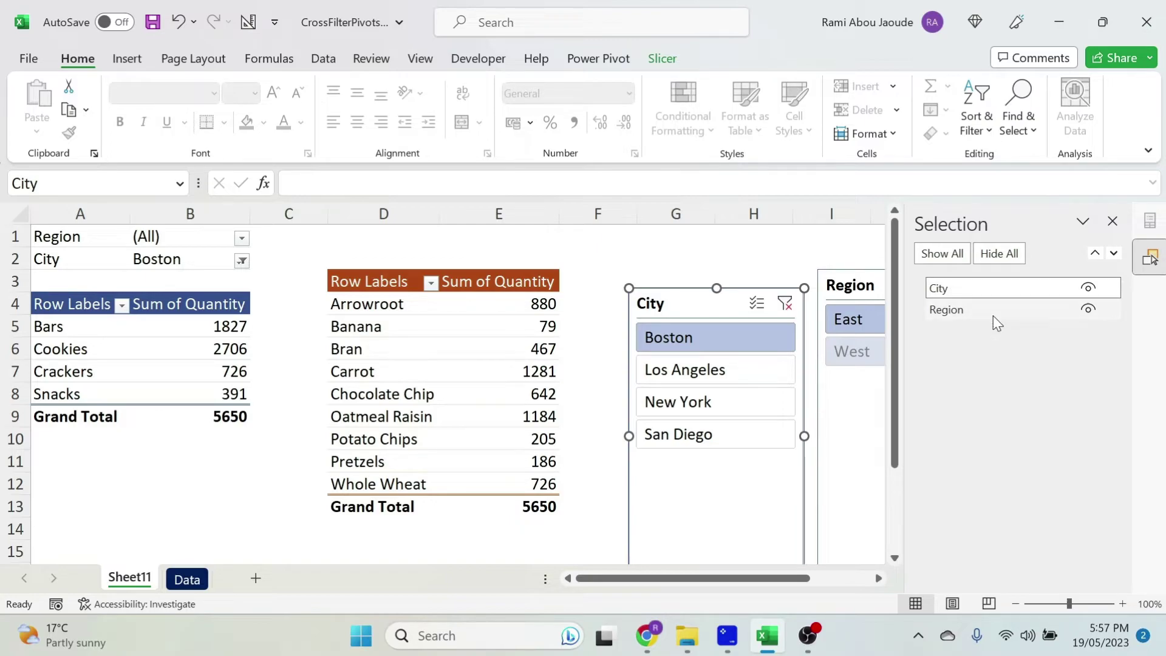
pyautogui.click(995, 313)
pyautogui.click(1090, 309)
pyautogui.click(1089, 288)
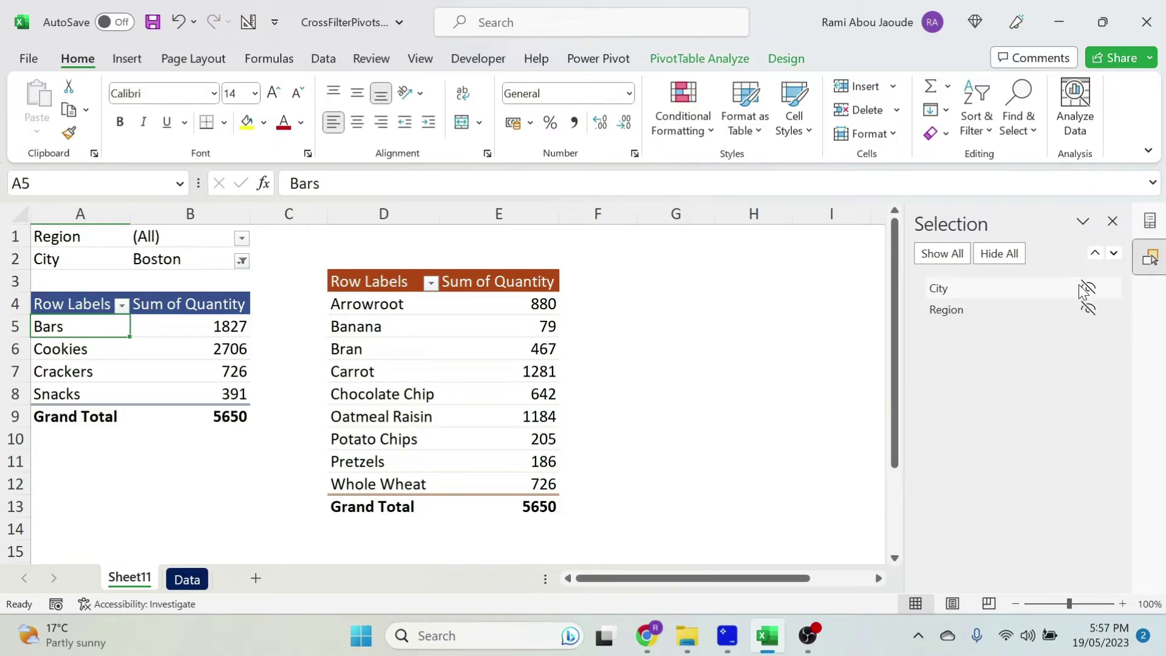
# - Close the Selection Pane and set the City report filter to New York using Select Multiple Items
pyautogui.click(1113, 219)
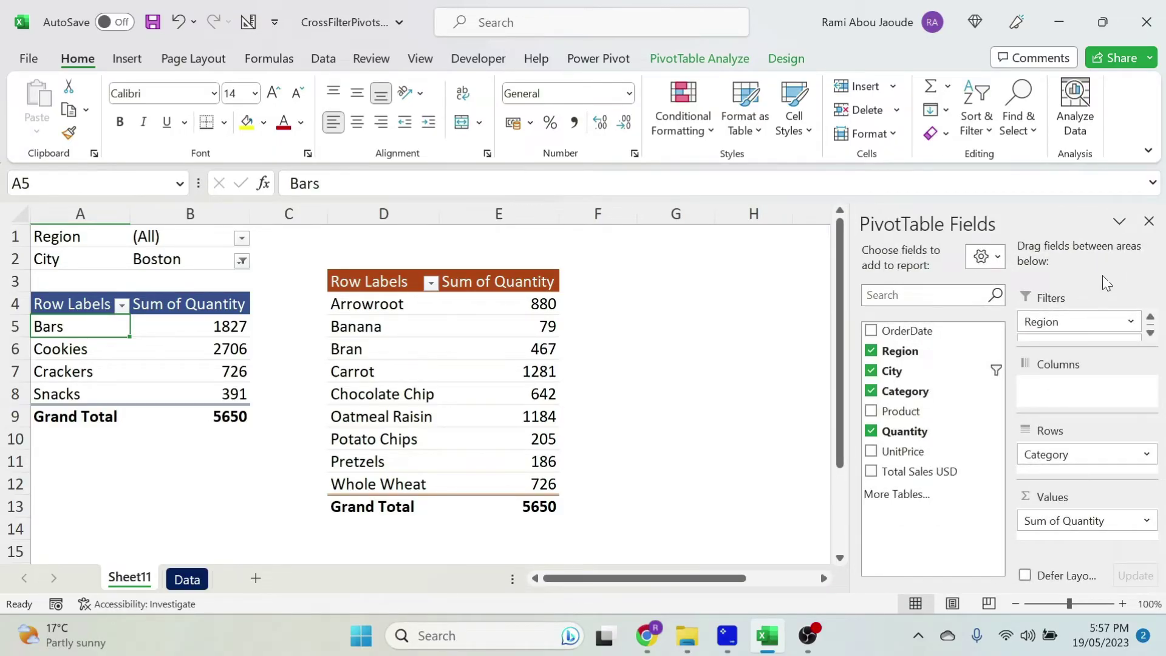
pyautogui.click(738, 329)
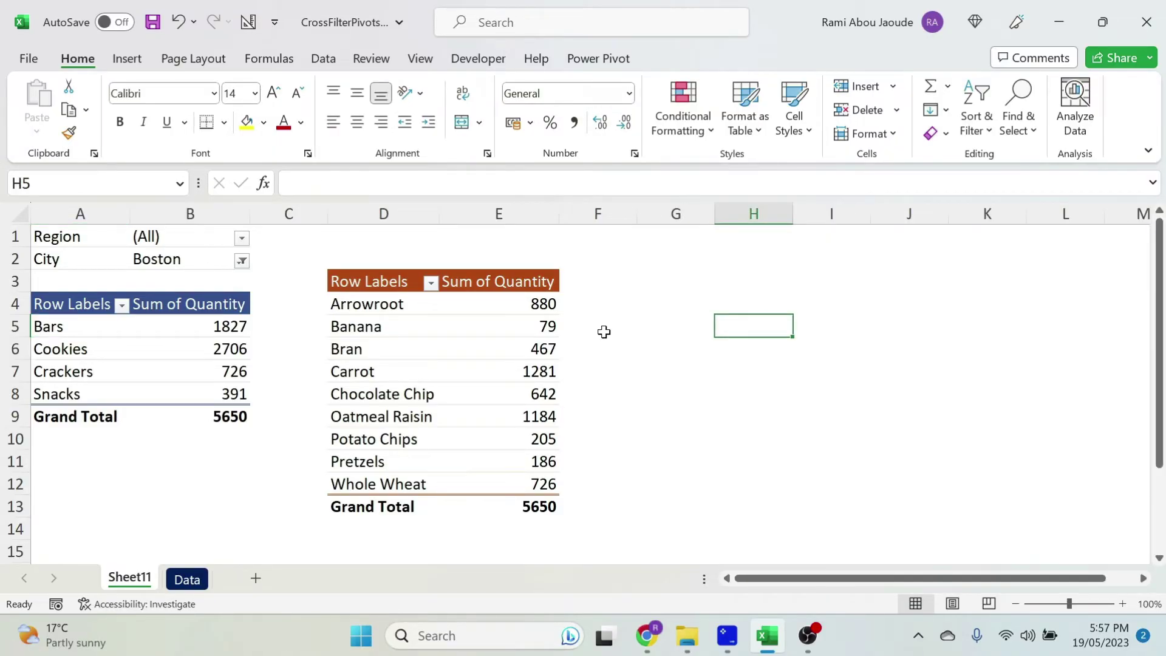
pyautogui.click(242, 261)
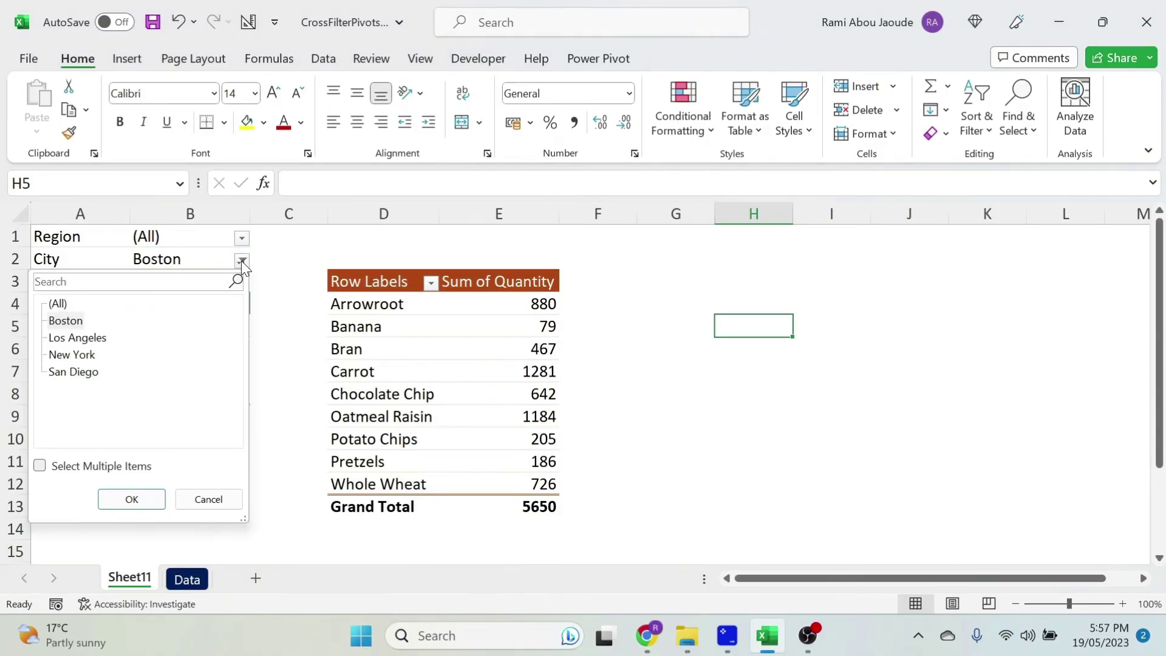
pyautogui.click(40, 467)
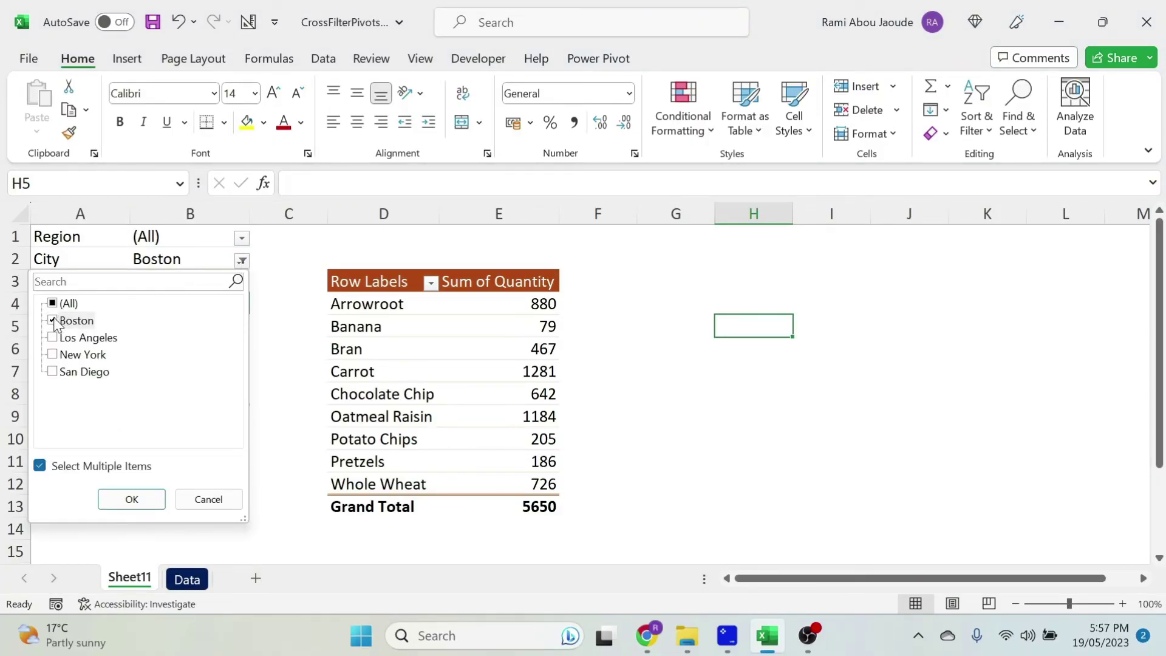
pyautogui.click(52, 355)
pyautogui.click(136, 500)
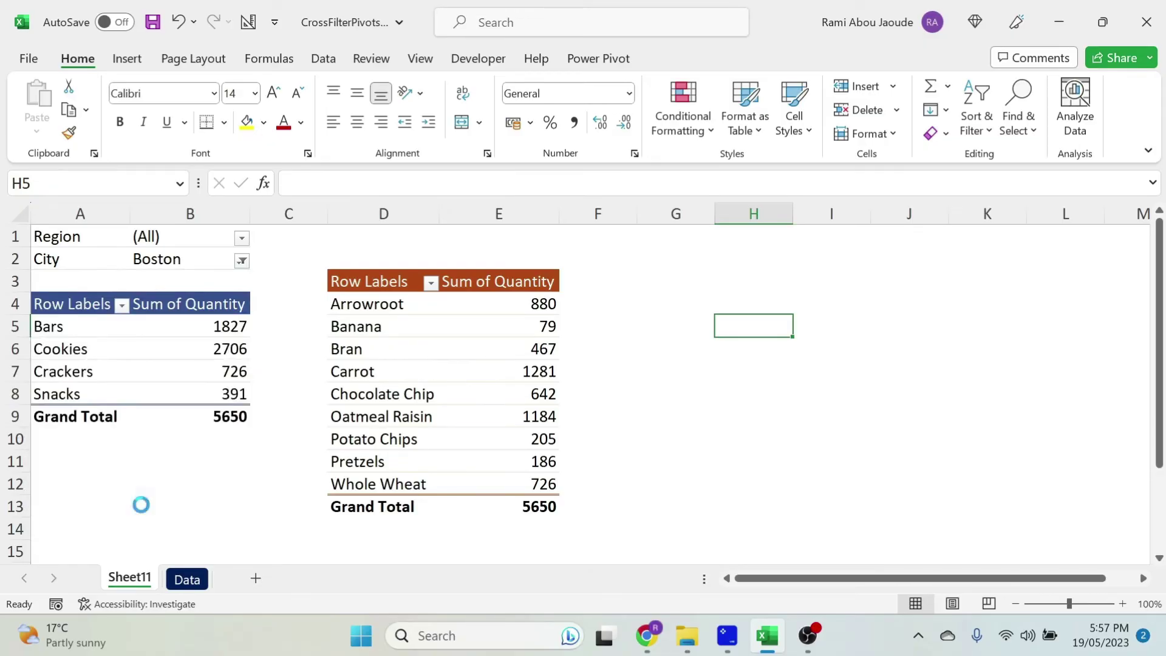